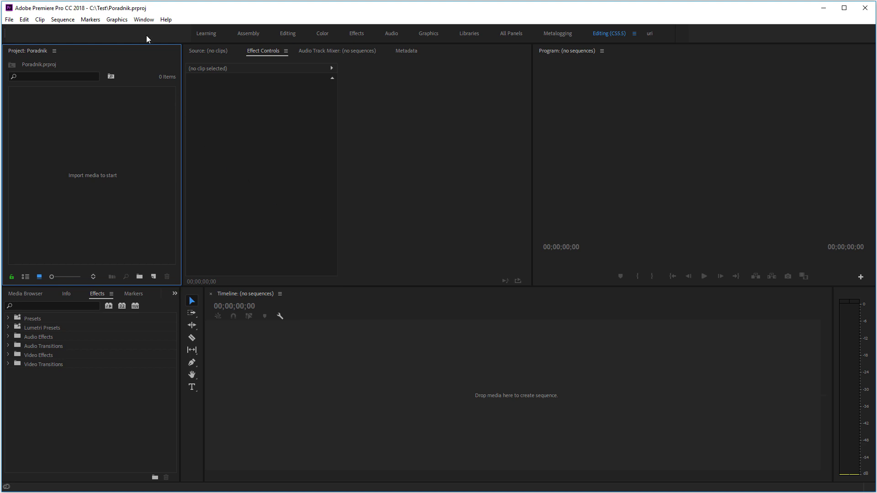
- Switch Premiere Pro to the Editing (CS5.5) workspace layout
click(144, 20)
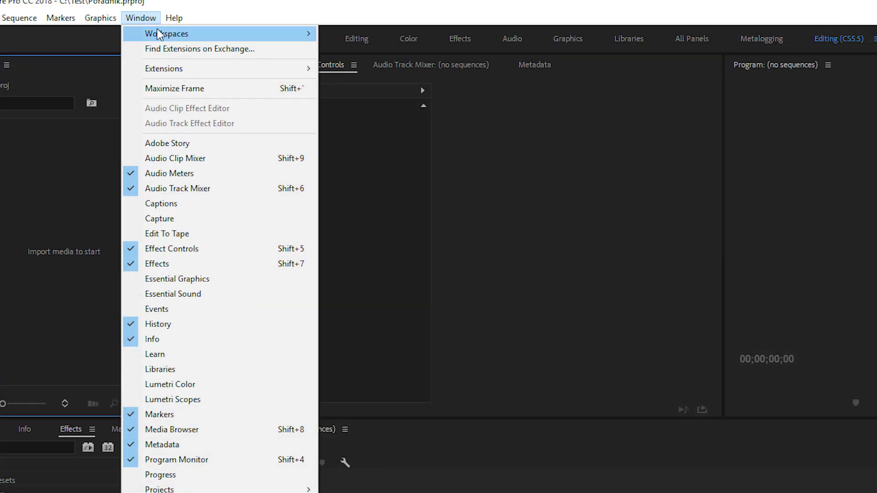
mouse_move(183, 32)
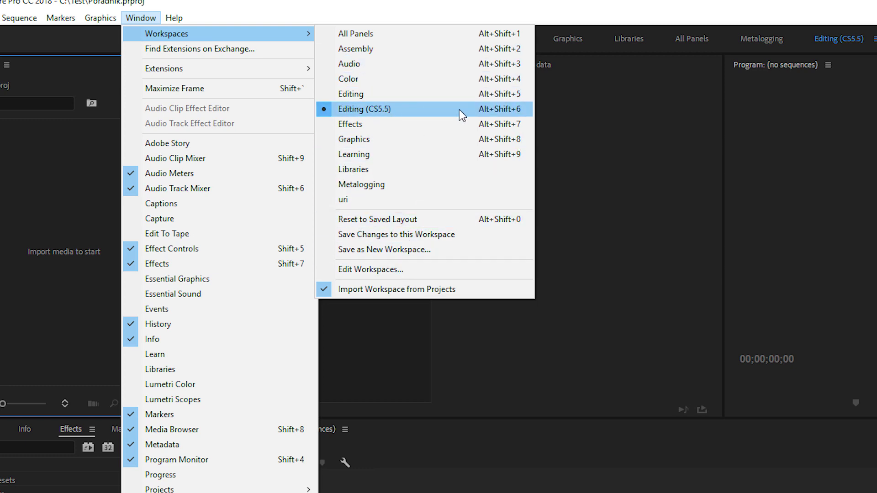
click(553, 114)
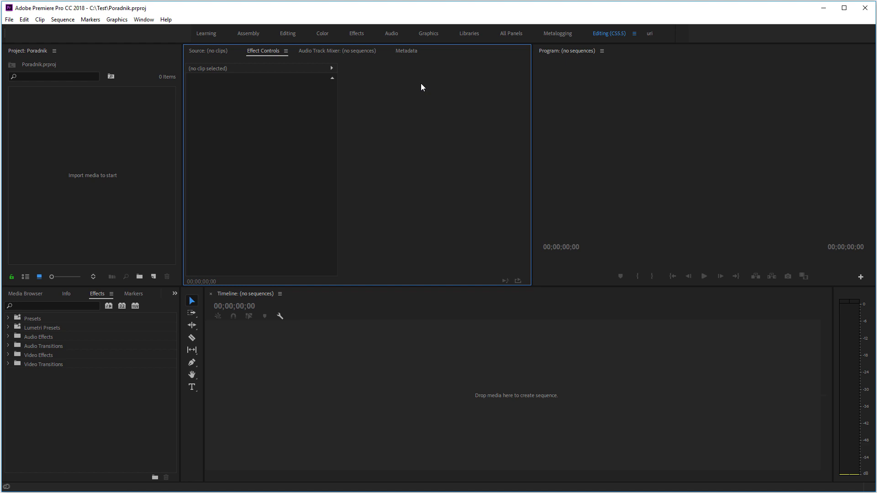
- Cycle through the Source, Audio Track Mixer and Metadata panels, ending on Effect Controls
click(207, 51)
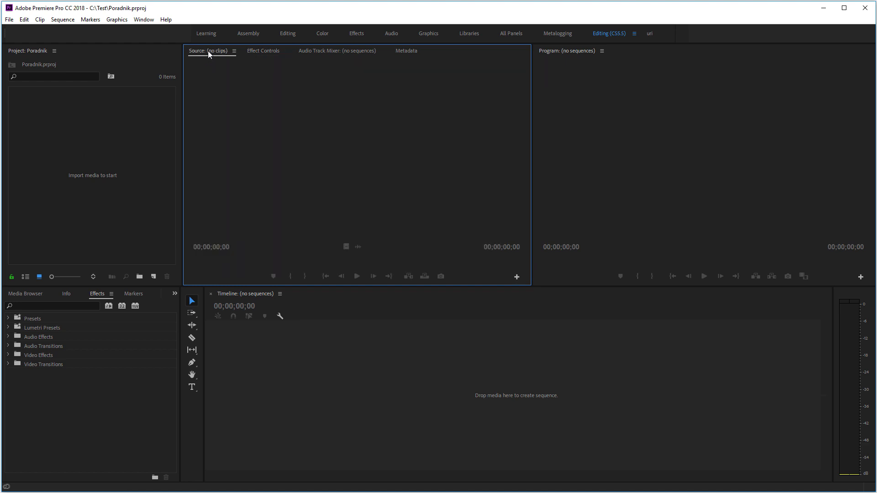
click(258, 51)
click(320, 51)
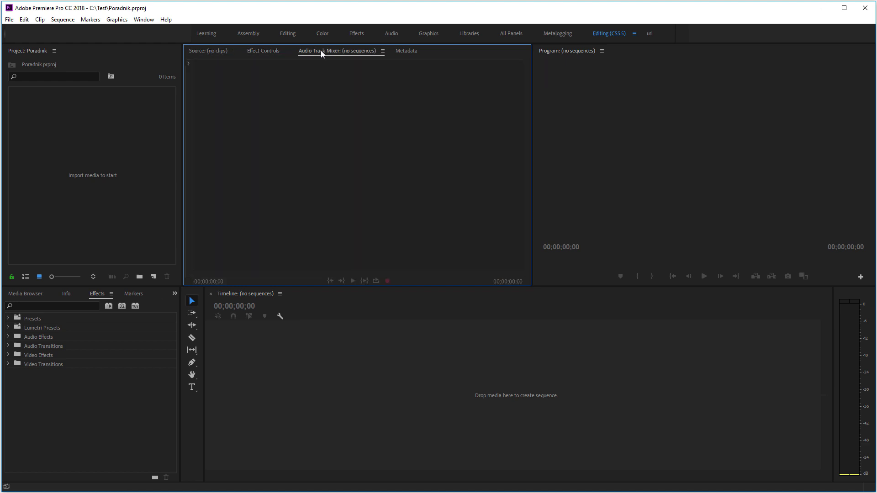
click(402, 54)
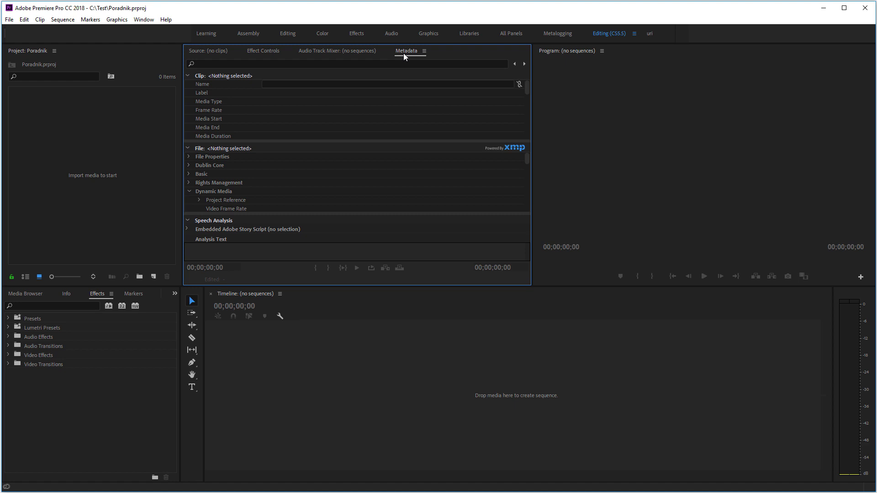
click(265, 50)
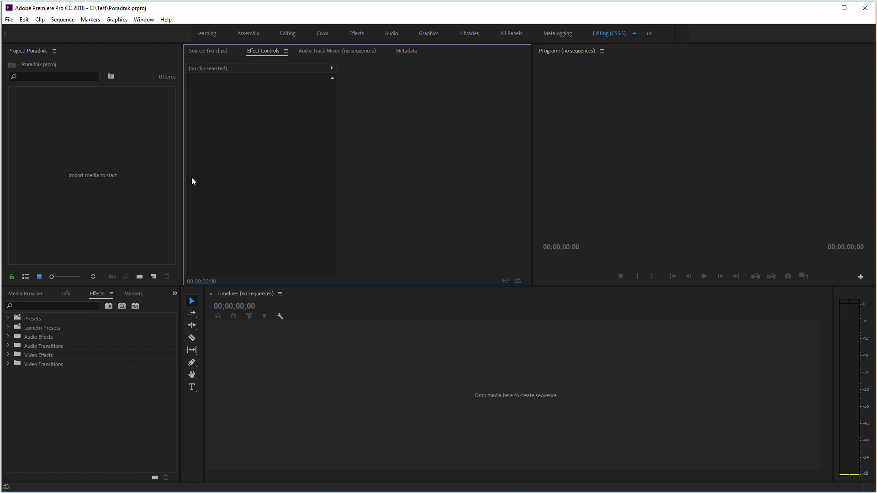
- Import klip_testowy.mp4 into the project and drag it onto the timeline to make a sequence
right_click(109, 143)
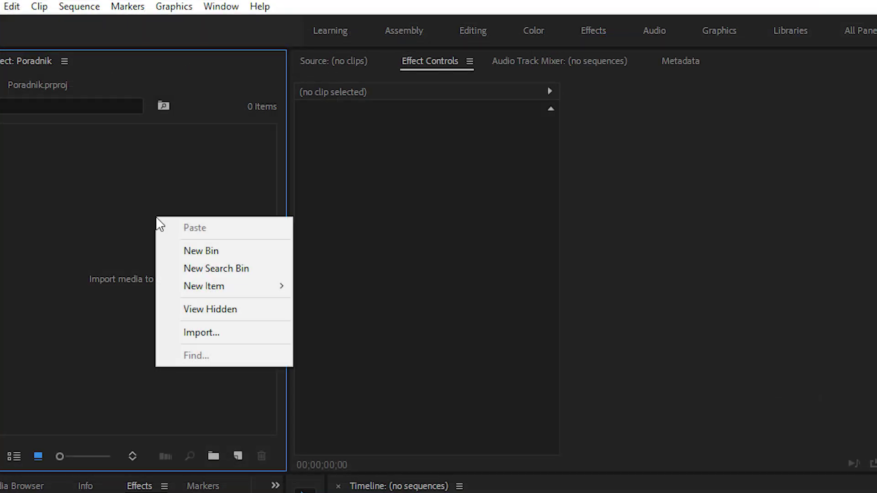
click(216, 342)
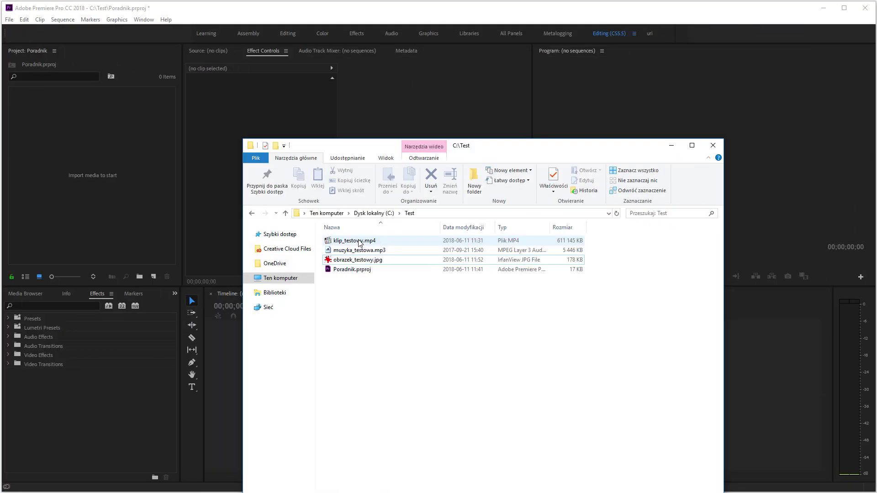
drag(359, 242, 89, 162)
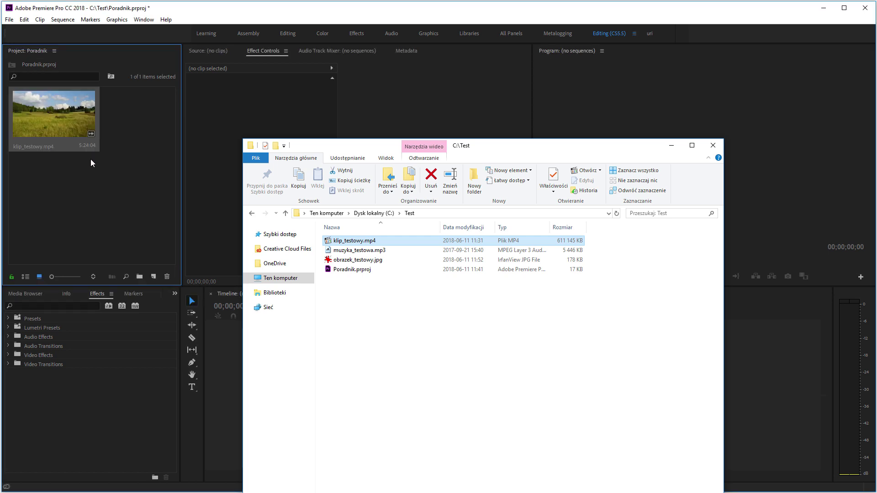
click(671, 146)
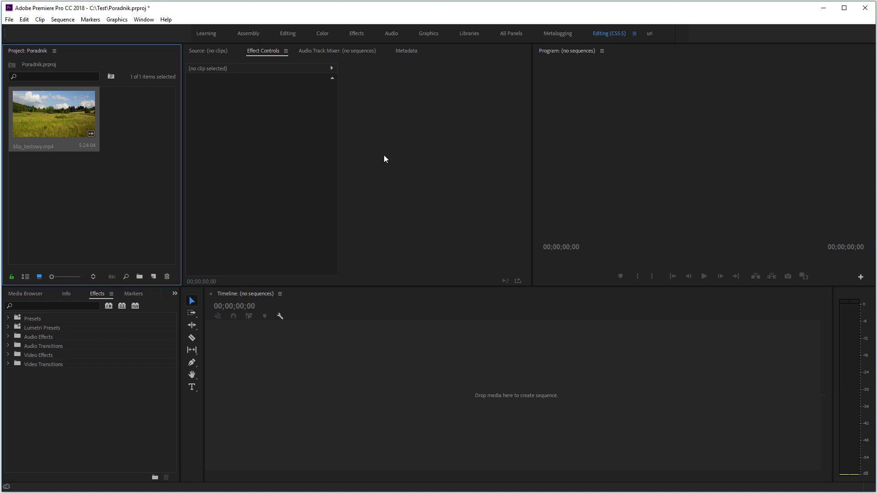
drag(59, 119, 363, 388)
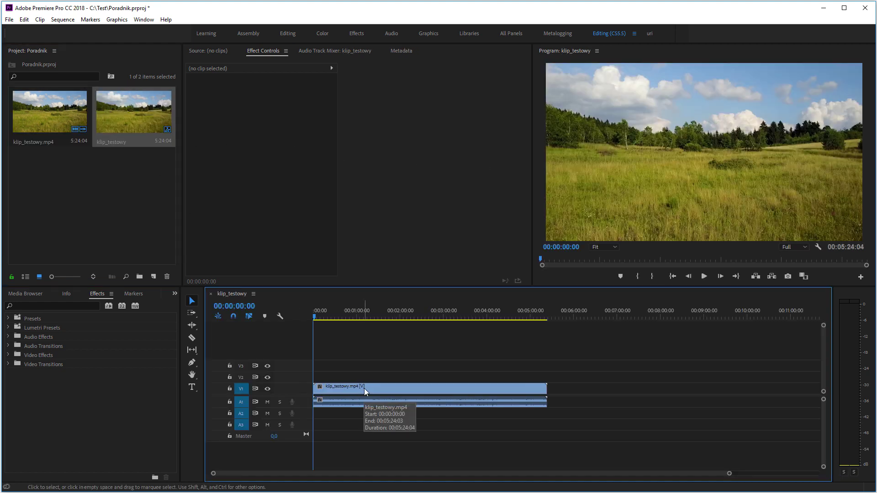
- Zoom the klip_testowy timeline, scrub the playhead through the footage, and select the sequence
scroll(530, 404, up, 5)
scroll(483, 440, up, 5)
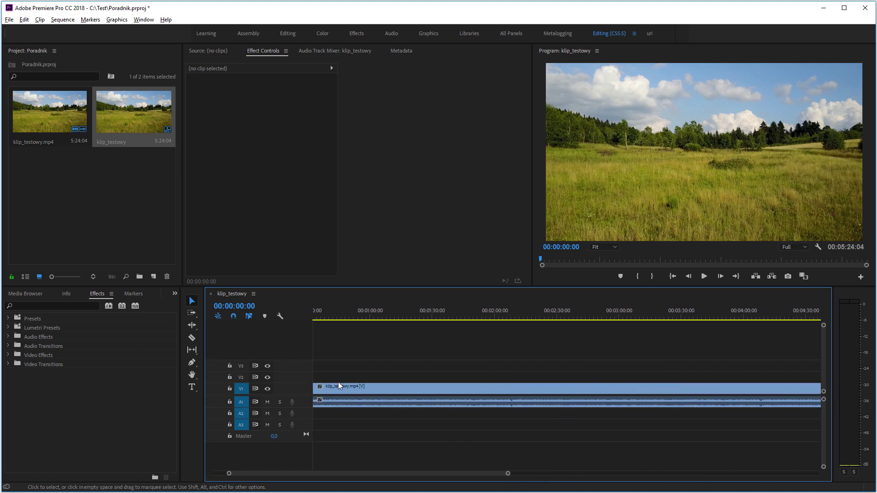
scroll(382, 379, down, 5)
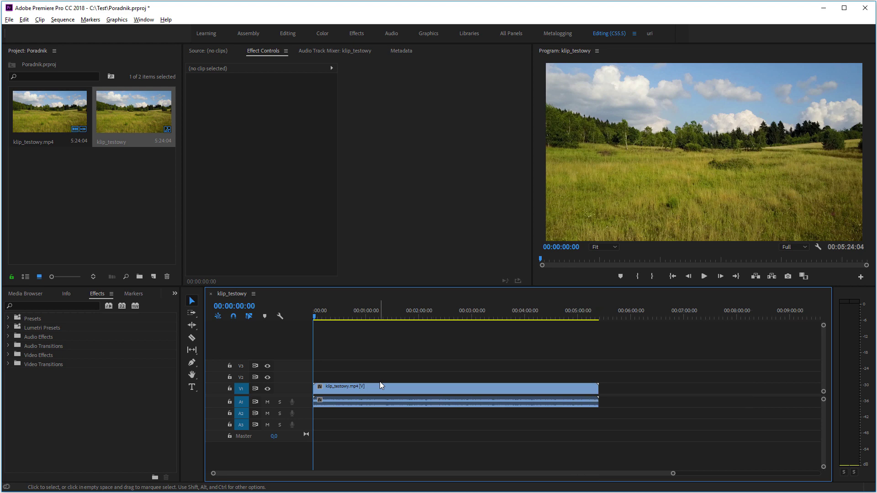
click(324, 316)
mouse_move(324, 314)
mouse_down()
mouse_move(455, 329)
mouse_move(386, 333)
mouse_up()
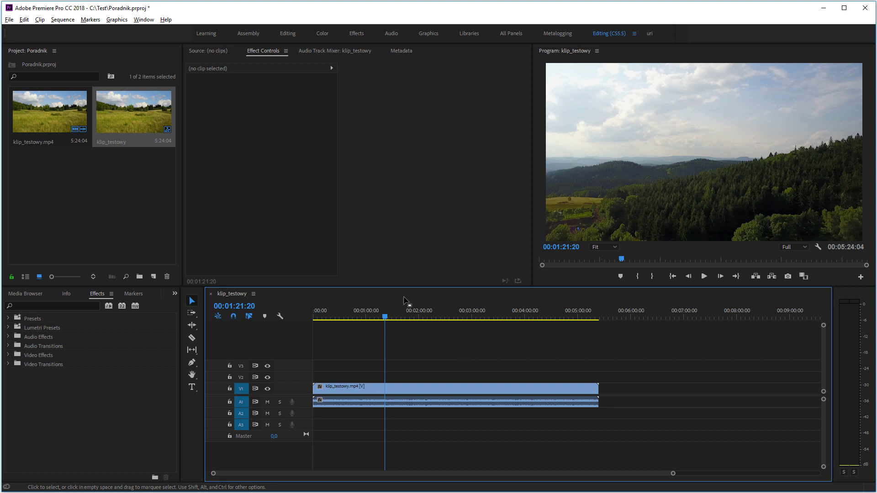
click(132, 119)
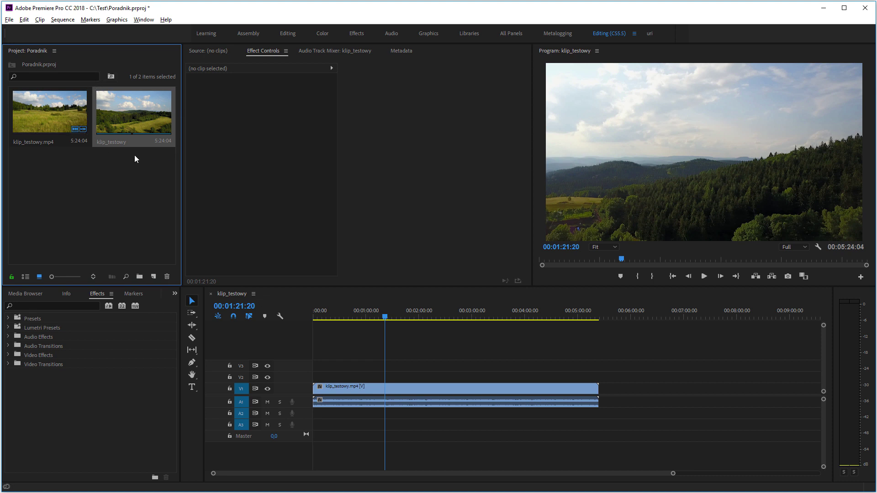
right_click(122, 108)
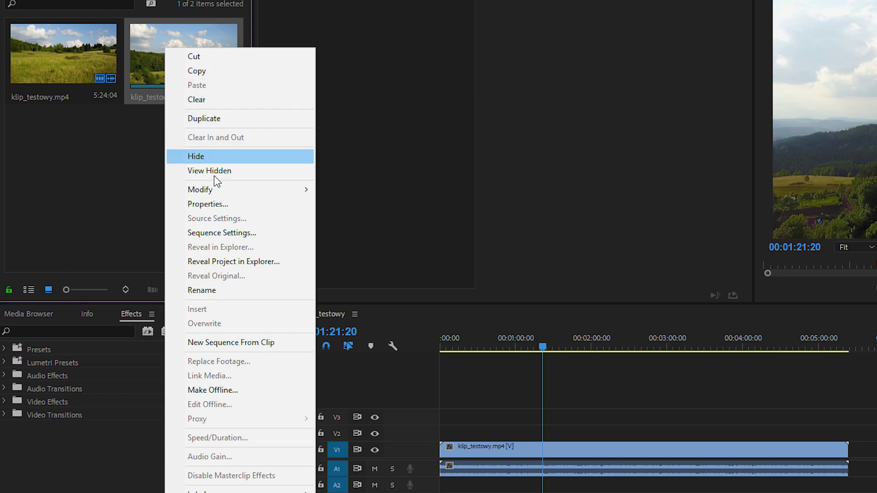
click(290, 234)
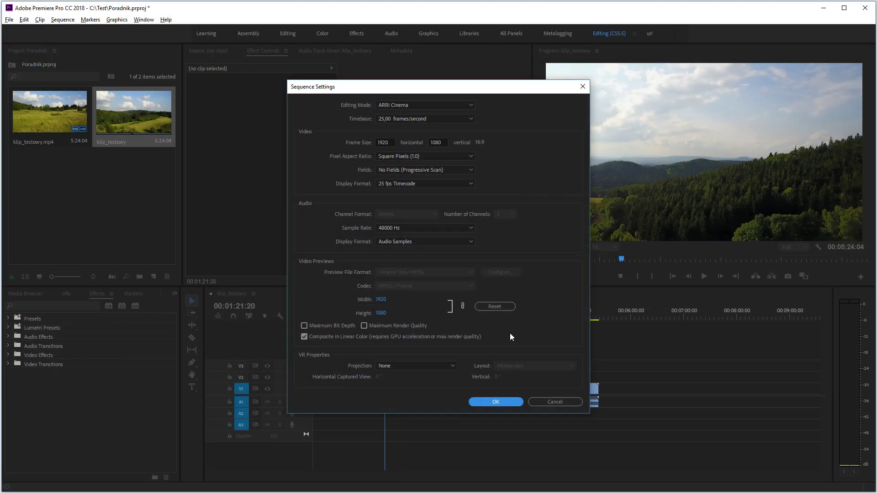
click(558, 402)
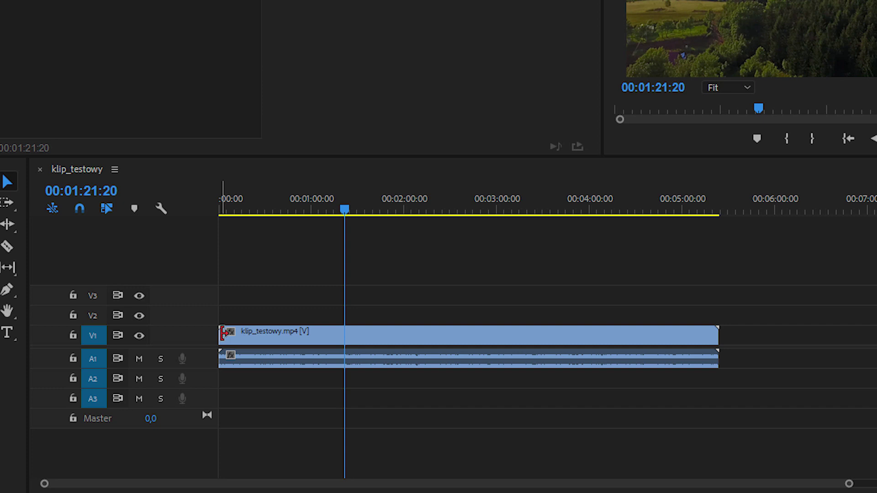
- Trim the clip's end slightly earlier and razor it at about 0:45, 1:35, 2:40 and 3:45
click(712, 335)
drag(712, 335, 697, 335)
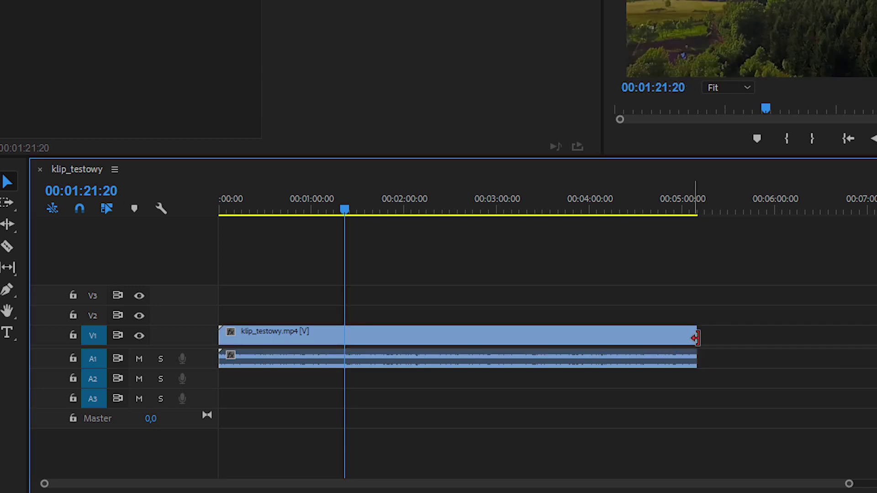
key(c)
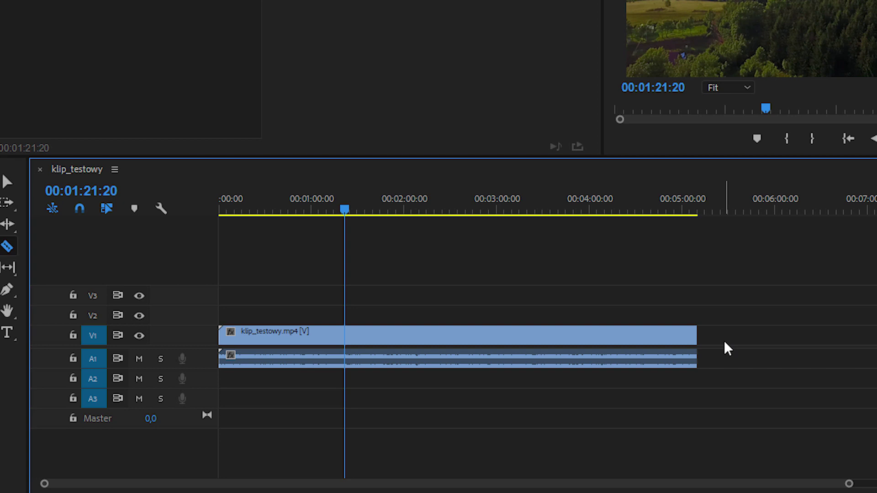
click(289, 342)
click(378, 343)
click(479, 342)
click(583, 343)
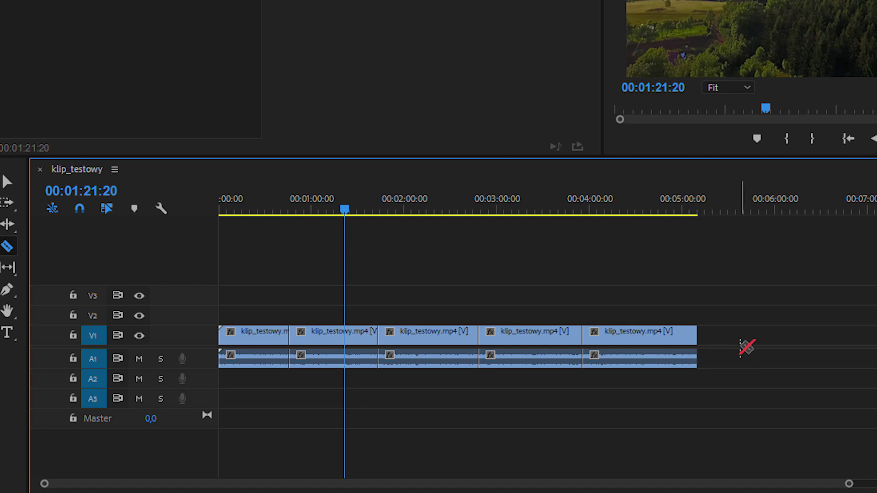
- Play the five-piece sequence and stop playback
key(v)
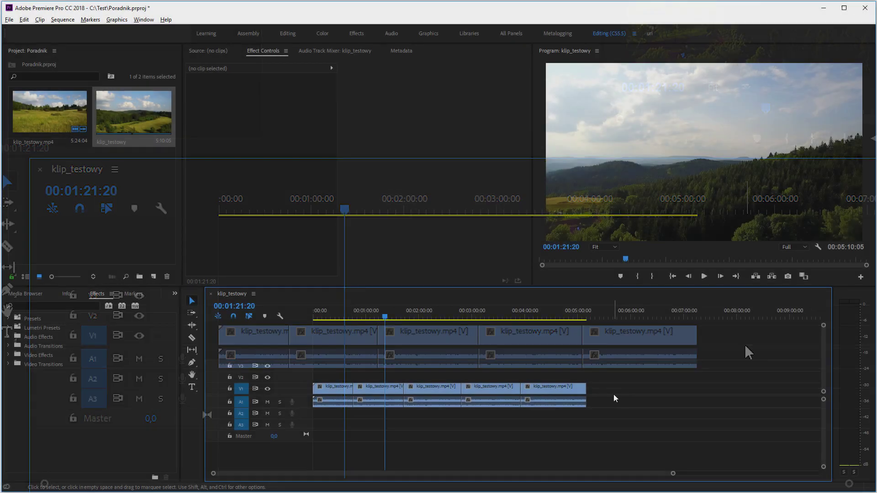
key(space)
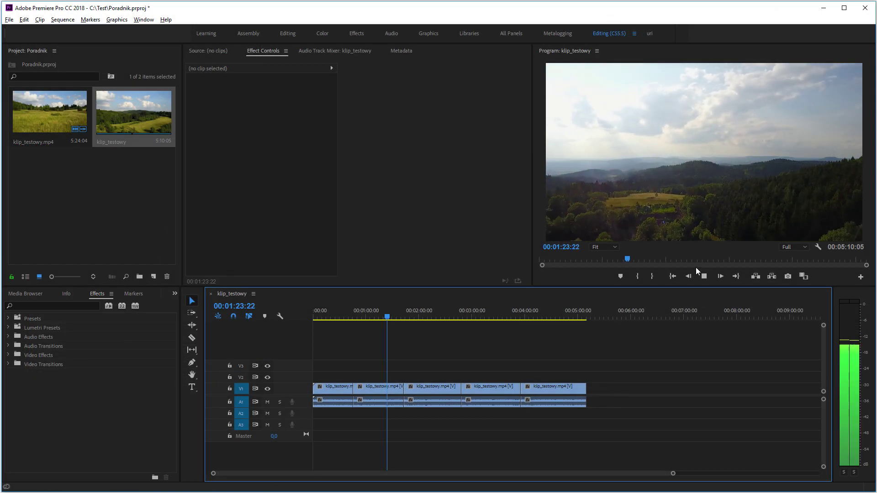
key(space)
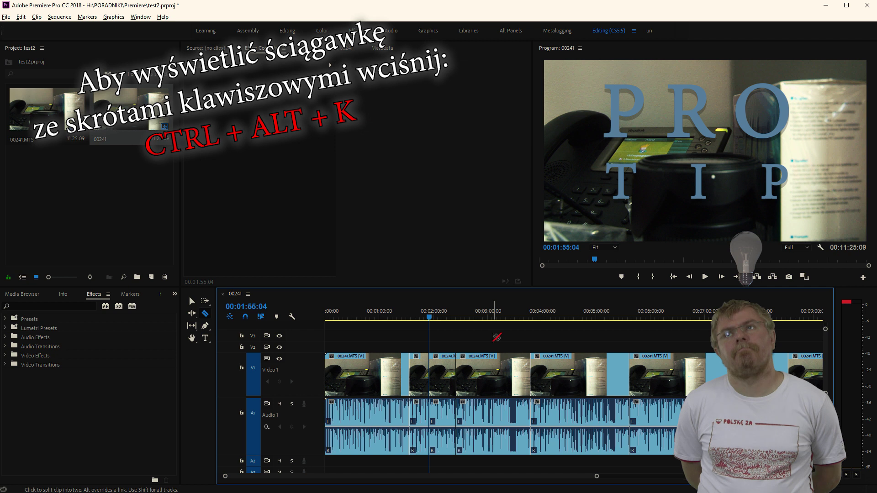
key(ctrl+alt+k)
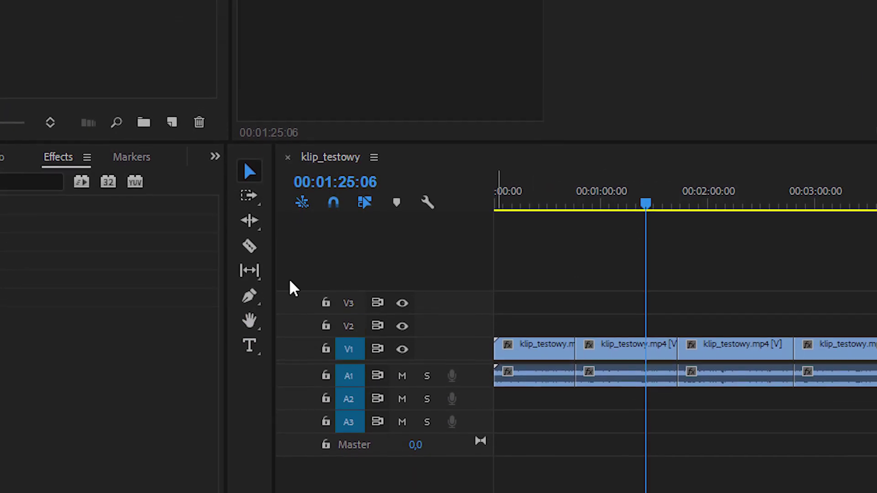
click(250, 275)
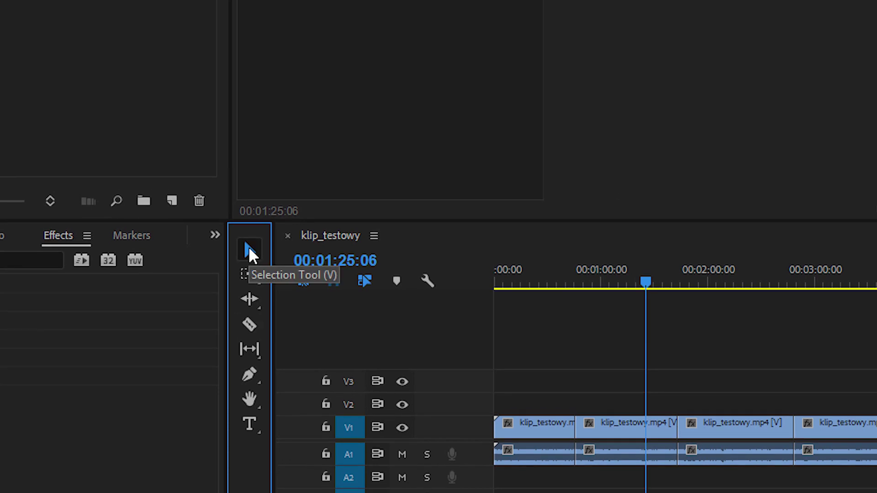
click(249, 241)
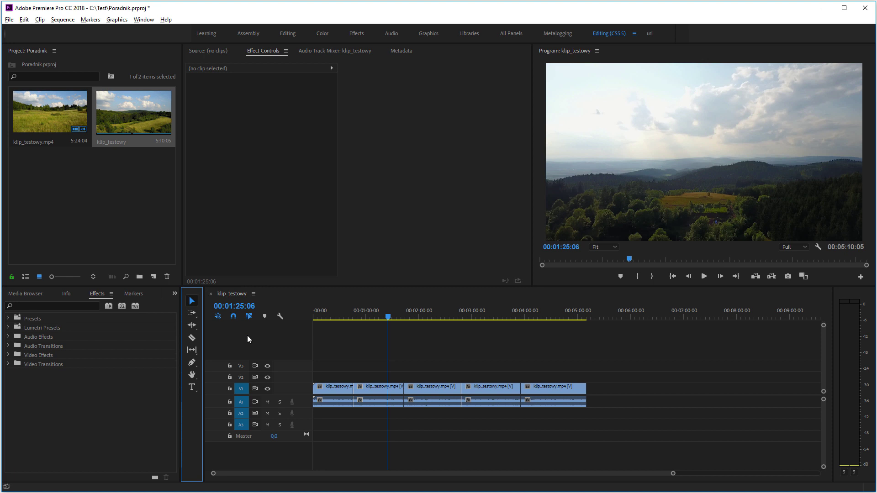
drag(534, 392, 577, 390)
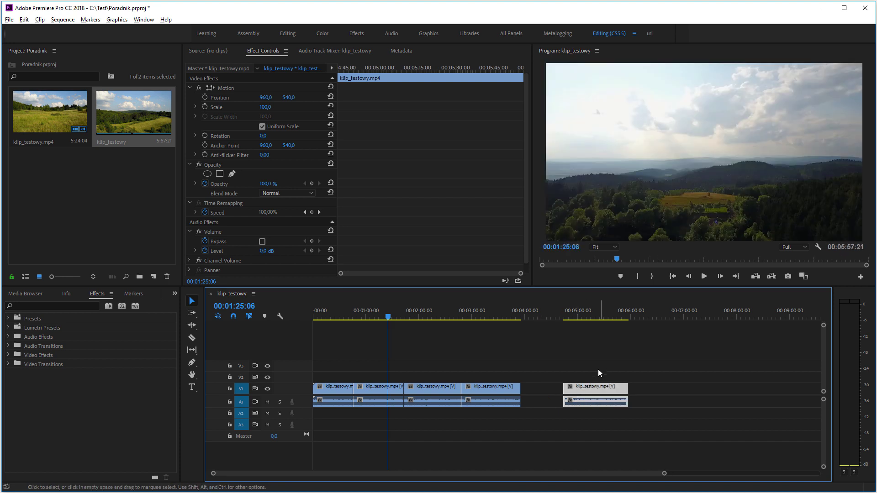
drag(589, 386, 588, 380)
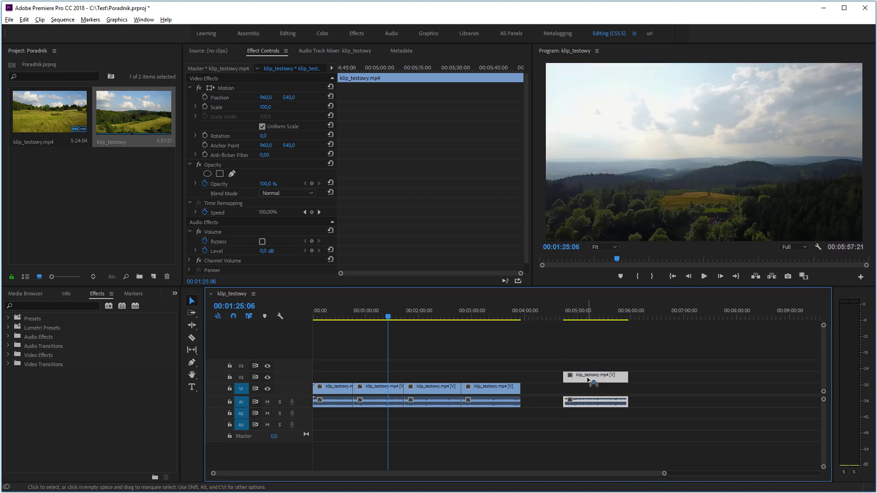
drag(600, 379, 564, 393)
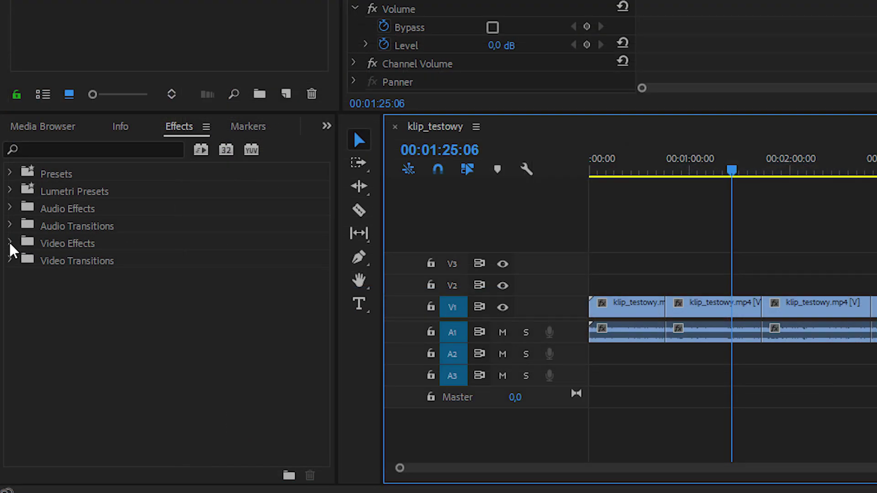
- Apply Camera Blur from Video Effects > Blur & Sharpen to the first klip_testowy clip
click(10, 244)
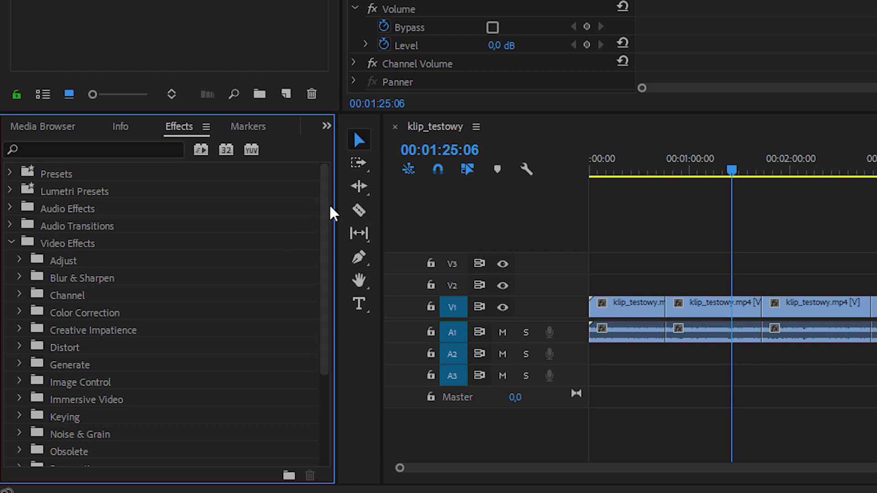
drag(325, 211, 323, 265)
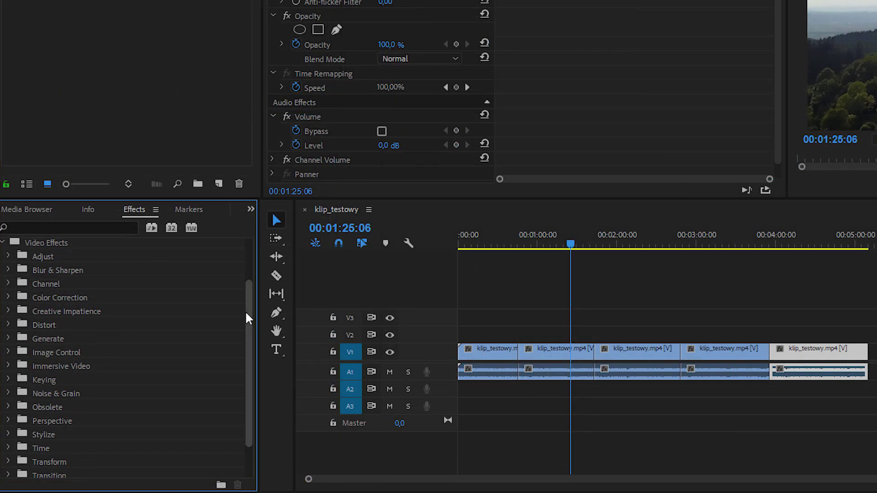
click(9, 270)
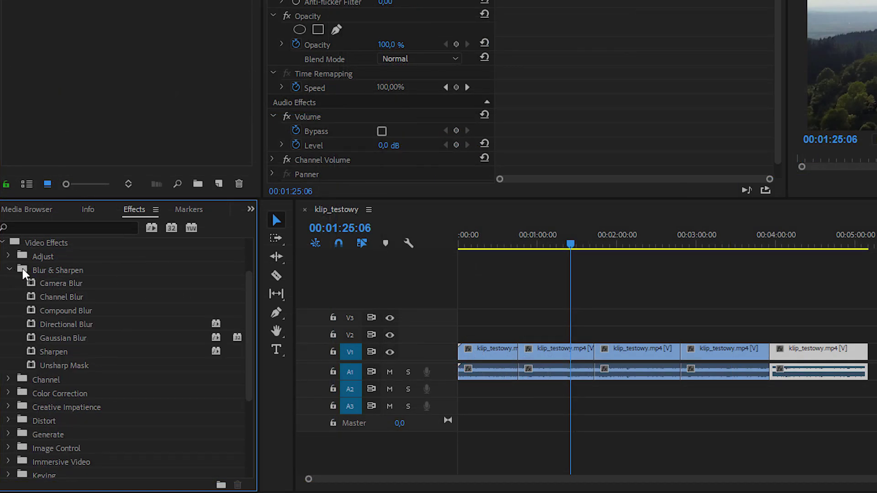
mouse_move(55, 288)
mouse_down()
mouse_move(445, 322)
mouse_move(484, 356)
mouse_up()
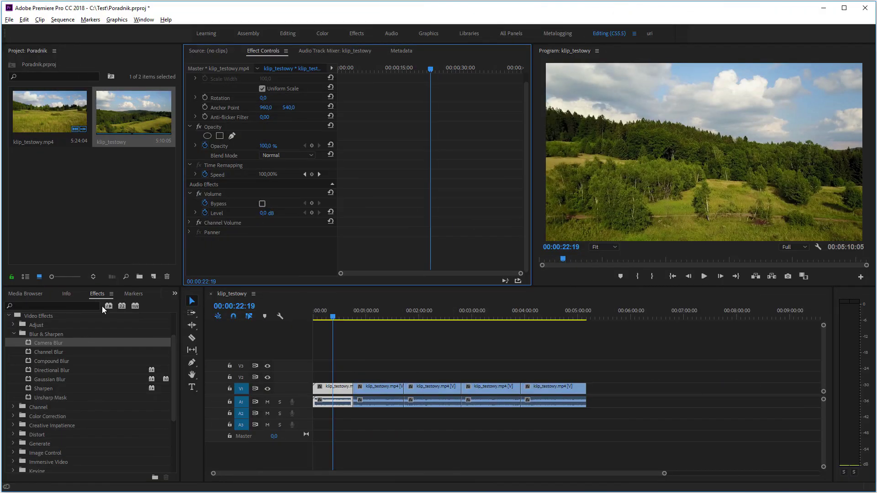
double_click(55, 342)
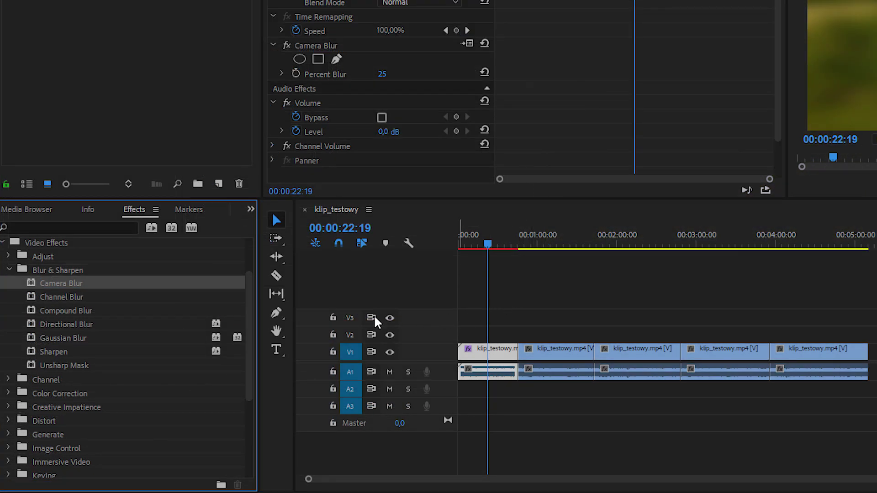
- Apply the Stylize > Mosaic effect to the second clip and preview it
drag(251, 292, 251, 355)
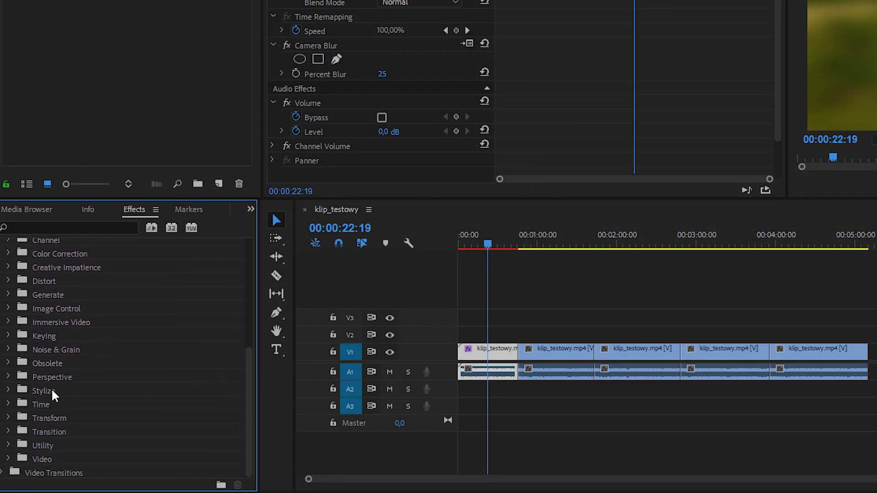
click(9, 391)
drag(52, 472, 541, 352)
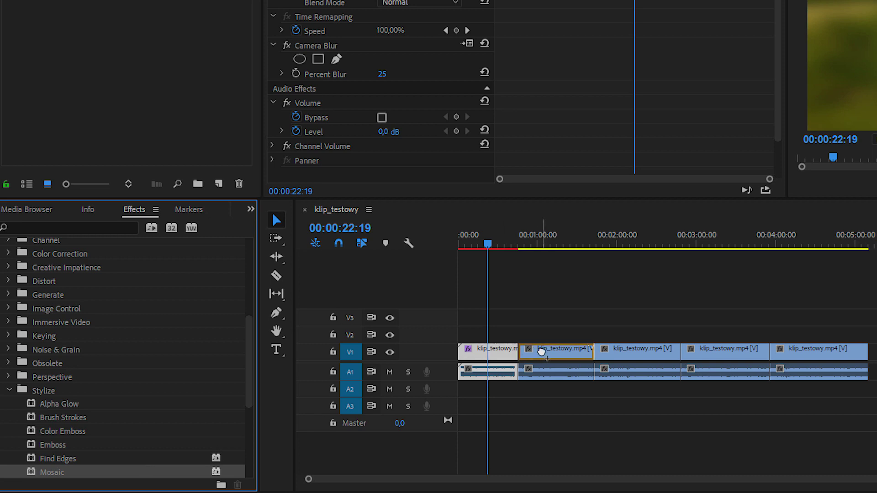
click(546, 246)
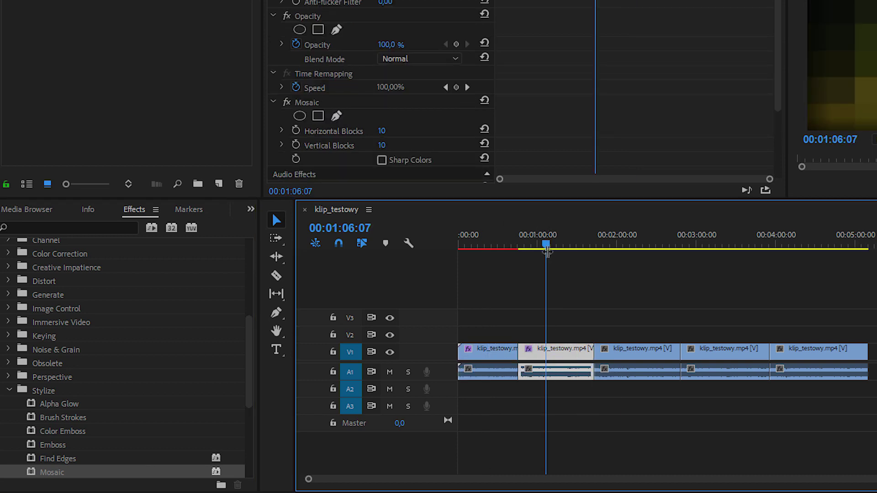
- Apply Roughen Edges to the third clip and preview it
drag(250, 359, 247, 396)
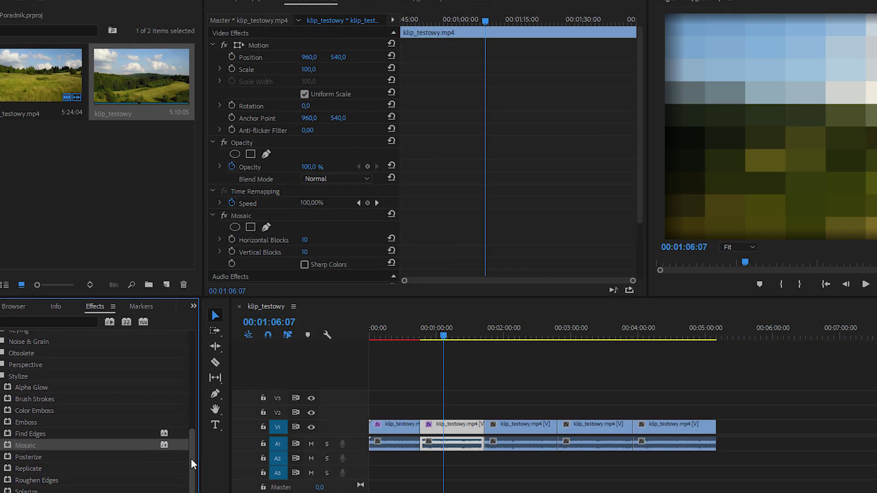
drag(191, 460, 188, 475)
drag(38, 429, 510, 430)
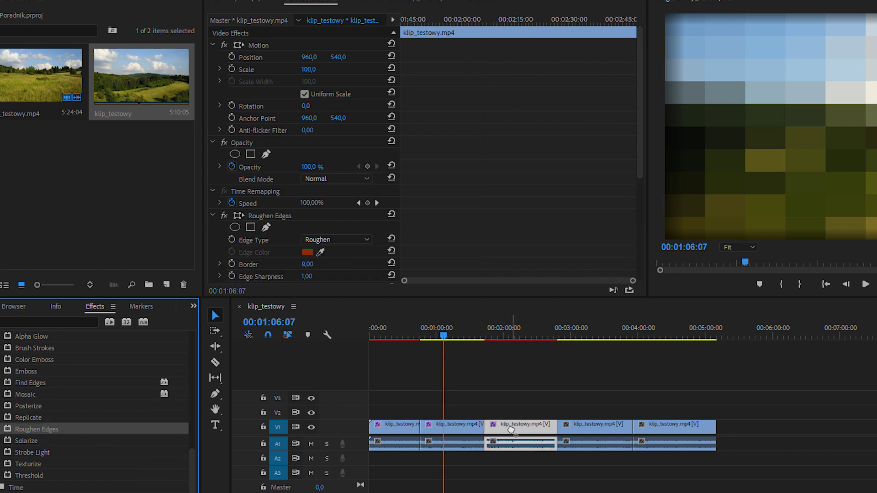
click(510, 337)
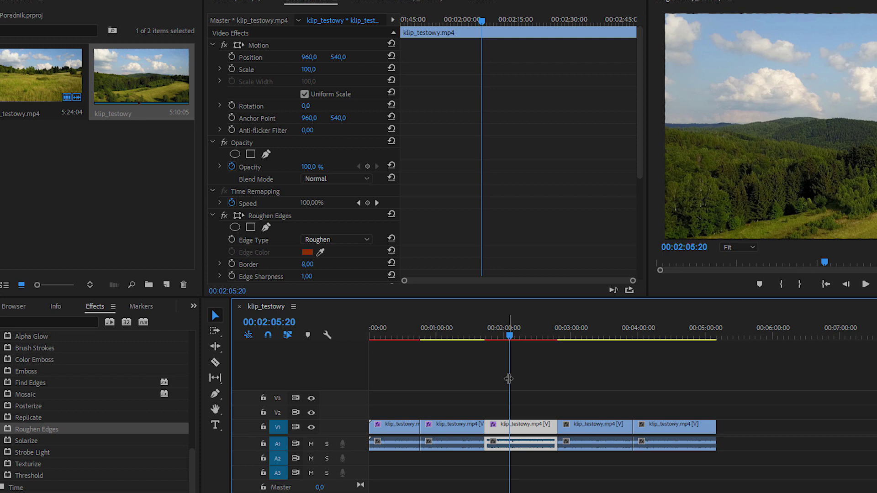
- Apply Horizontal Flip to the fourth clip and preview it
click(15, 484)
drag(191, 452, 191, 470)
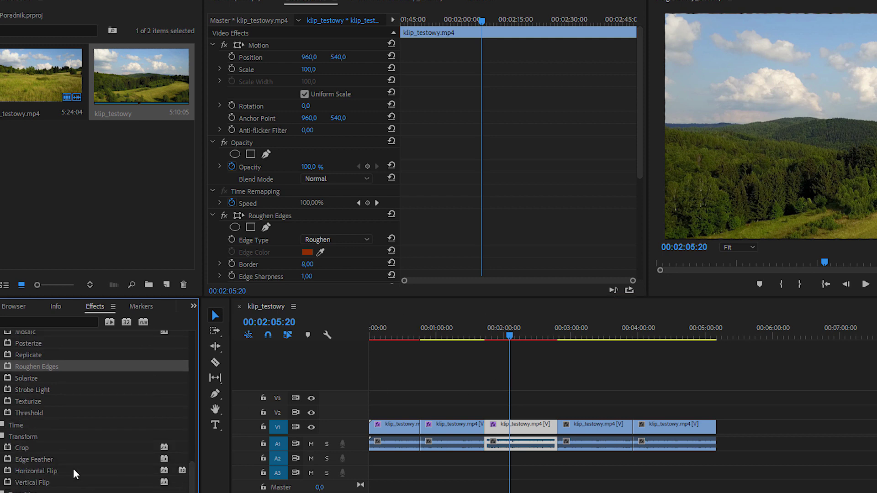
drag(36, 471, 594, 427)
click(586, 336)
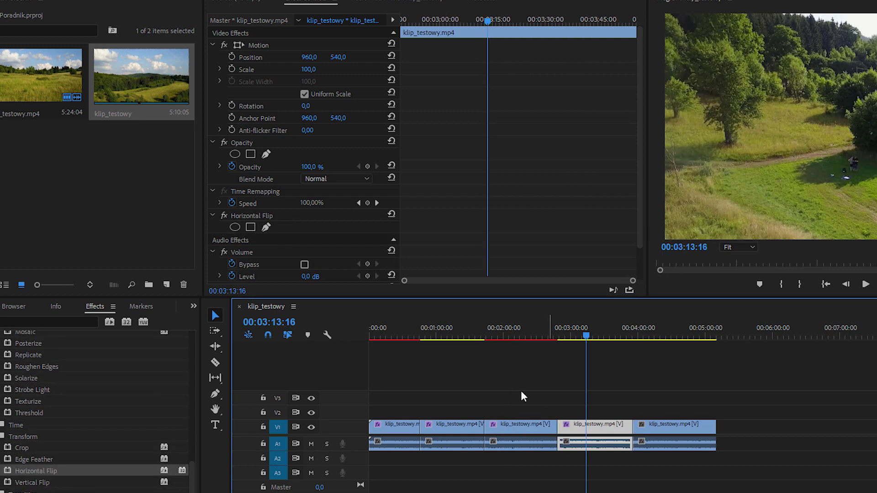
- Apply the Transition > Venetian Blinds effect to the fifth clip and preview its frames
click(14, 442)
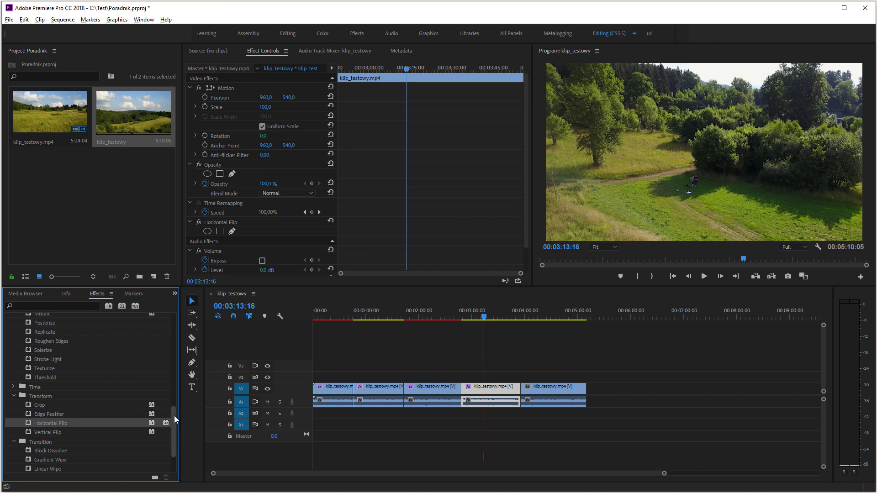
scroll(175, 420, down, 3)
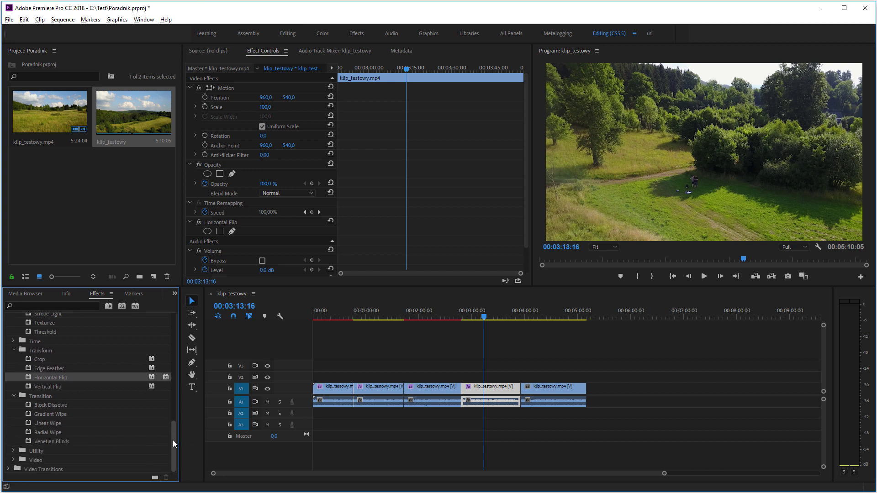
drag(51, 441, 537, 389)
drag(540, 317, 551, 324)
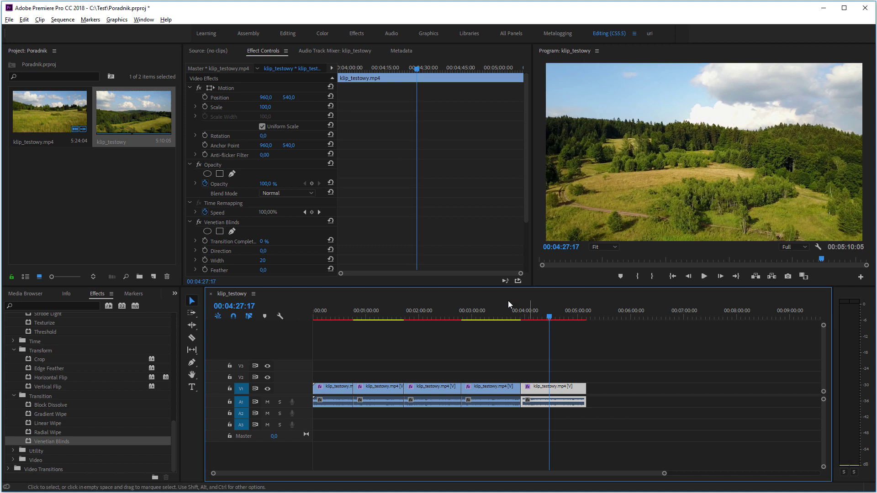
scroll(478, 252, down, 3)
scroll(478, 252, down, 2)
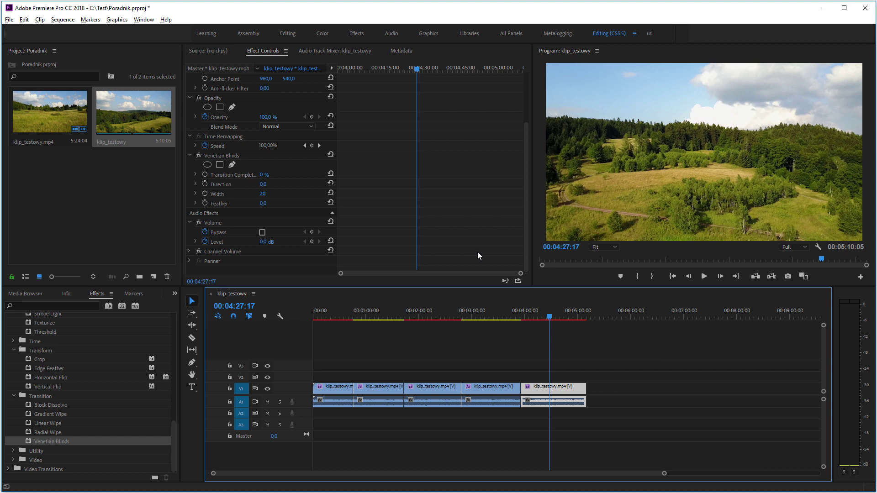
- Lower the first clip's Camera Blur Percent Blur to a slight haze
click(336, 388)
click(332, 315)
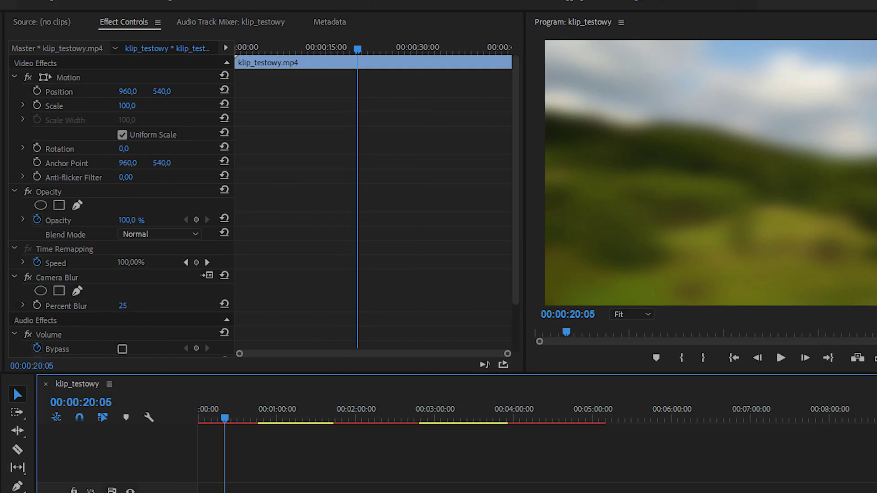
click(91, 334)
mouse_move(123, 305)
mouse_down()
mouse_move(112, 305)
mouse_move(130, 305)
mouse_move(114, 305)
mouse_up()
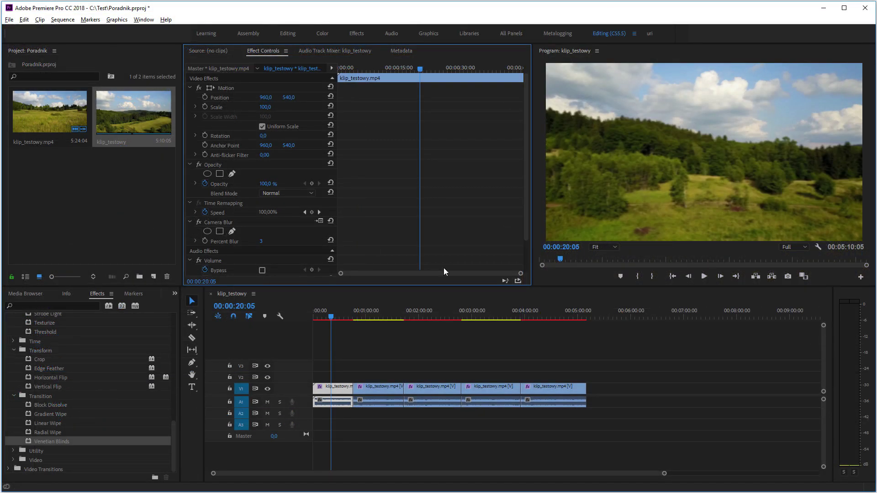
- Set the last clip's Venetian Blinds to 21% completion with -7.0° direction
click(547, 388)
scroll(407, 238, down, 2)
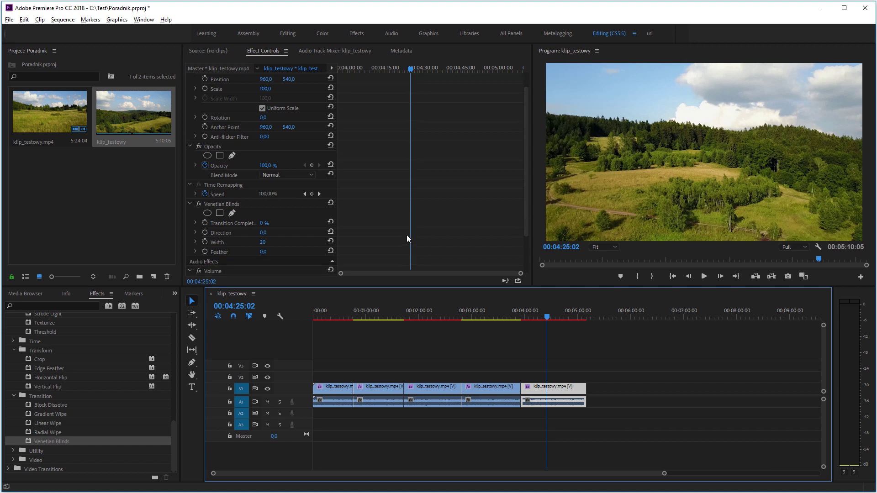
mouse_move(263, 204)
mouse_down()
mouse_move(277, 205)
mouse_move(259, 214)
mouse_up()
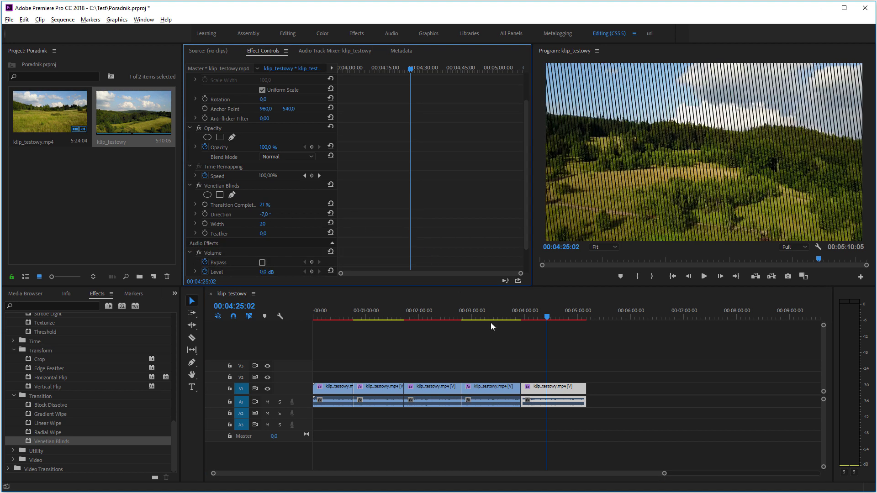
- Select the fourth clip and show a frame to review its flip
click(485, 313)
click(495, 388)
scroll(460, 215, down, 1)
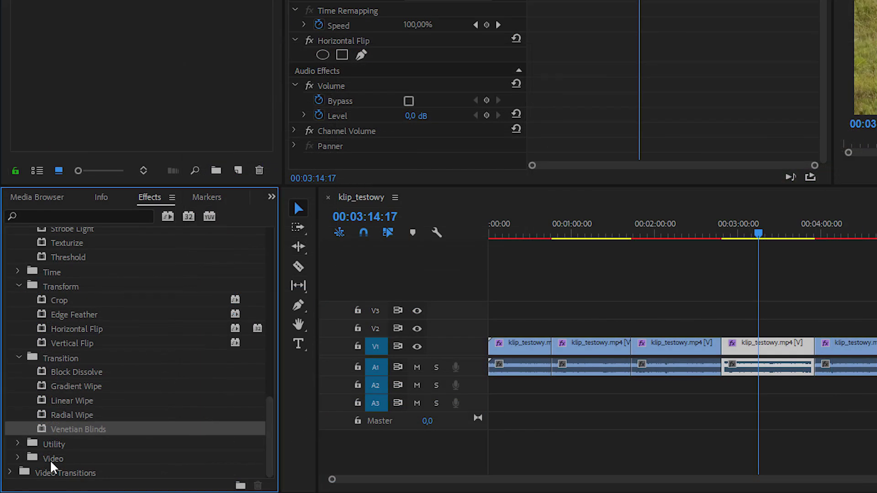
- Place the Dip to Black dissolve at the first cut on V1
click(10, 473)
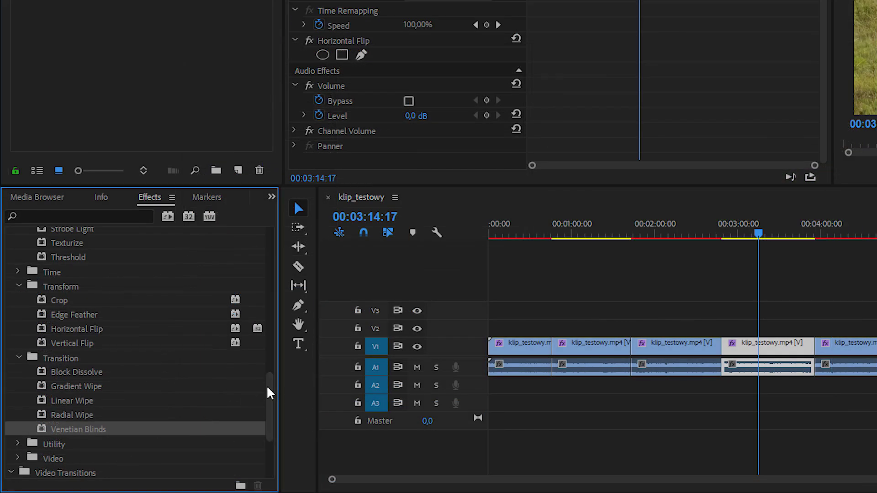
drag(271, 388, 269, 439)
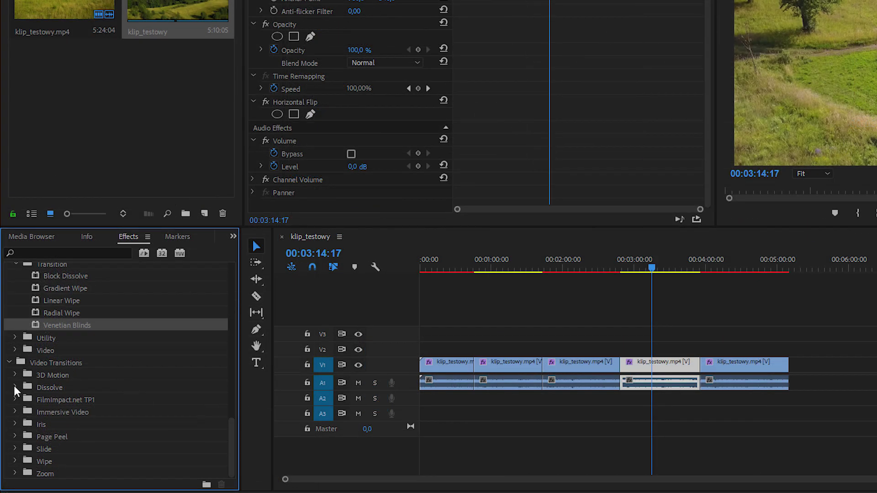
click(15, 387)
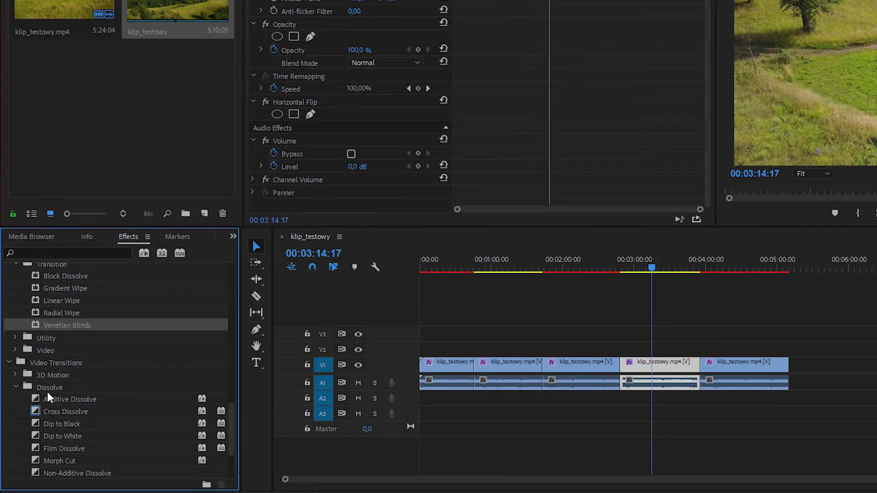
drag(62, 424, 464, 355)
- Place the Iris Cross transition on a cut in track V1
scroll(529, 323, up, 3)
scroll(637, 338, up, 3)
click(75, 449)
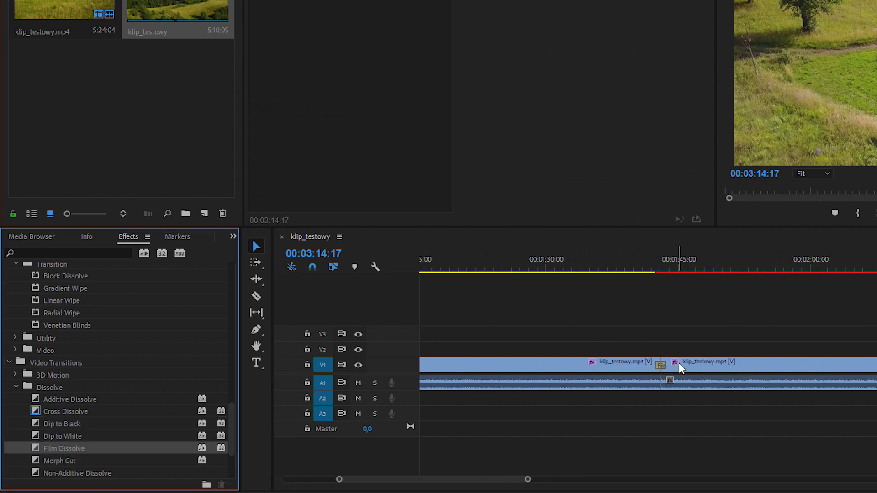
scroll(664, 380, down, 5)
scroll(231, 415, down, 3)
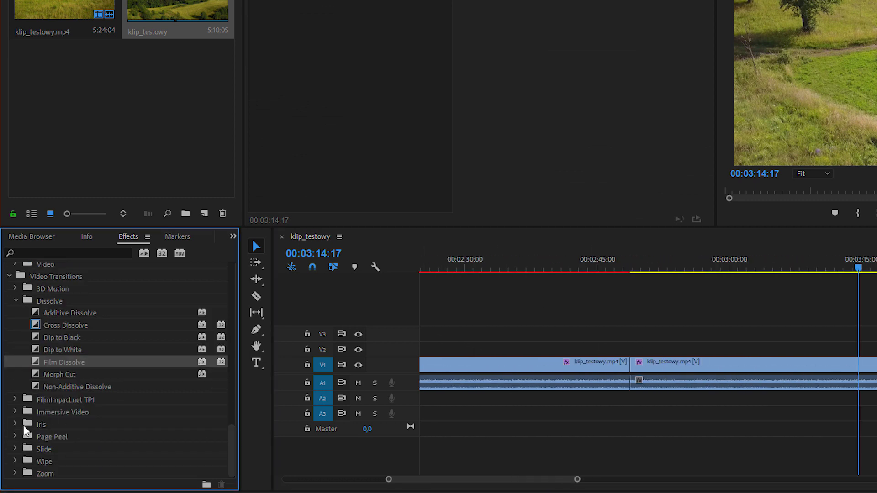
click(15, 424)
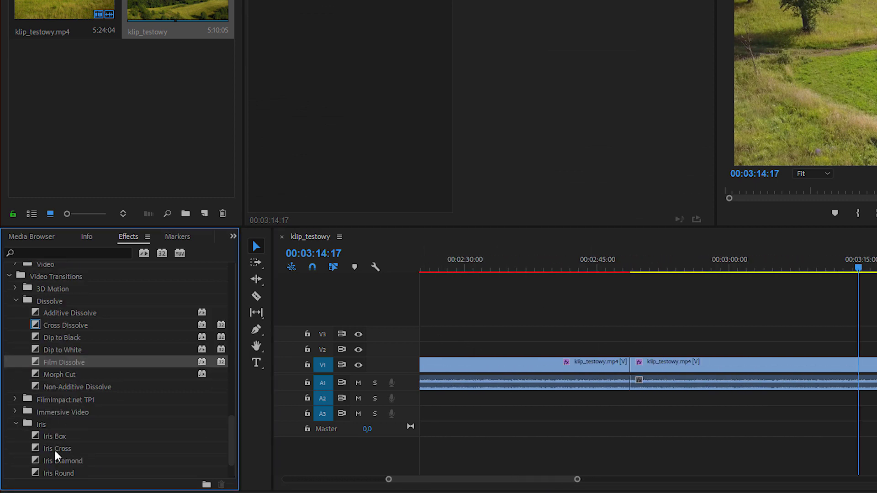
drag(58, 449, 630, 365)
- Place Band Slide on a later V1 cut and park the playhead at 00:00:47:01
scroll(728, 378, down, 5)
scroll(235, 458, down, 2)
click(15, 449)
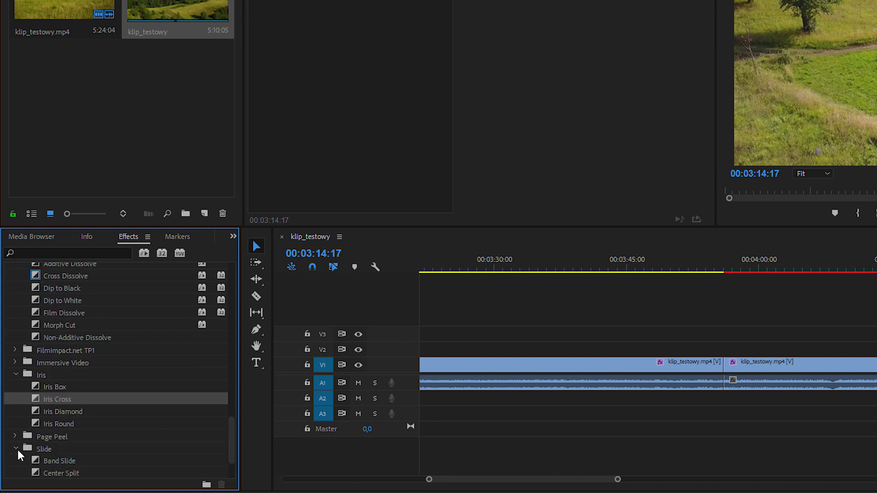
drag(59, 461, 728, 364)
scroll(736, 369, down, 3)
scroll(676, 386, down, 5)
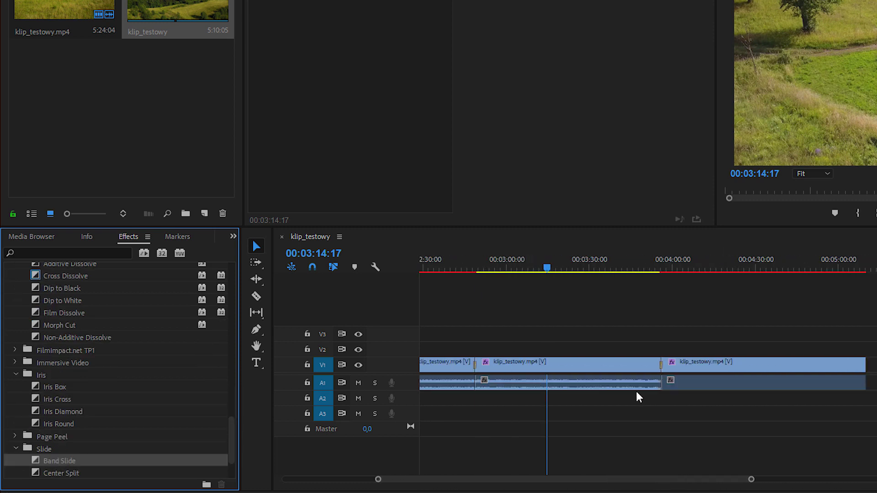
click(529, 269)
drag(529, 269, 537, 269)
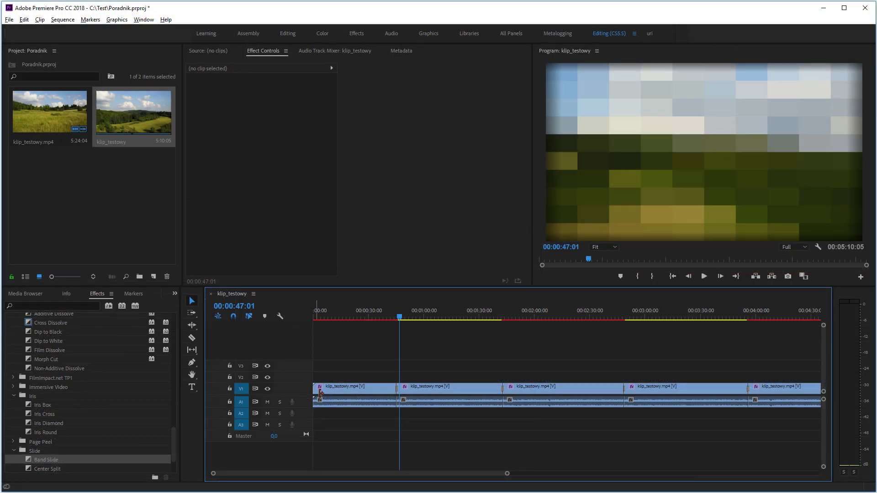
- Zoom in at 00:00:45:07 and shorten the Dip to Black transition to 00:00:00:24
scroll(383, 369, up, 5)
scroll(485, 381, up, 2)
scroll(481, 381, up, 2)
scroll(479, 382, up, 2)
scroll(479, 378, up, 2)
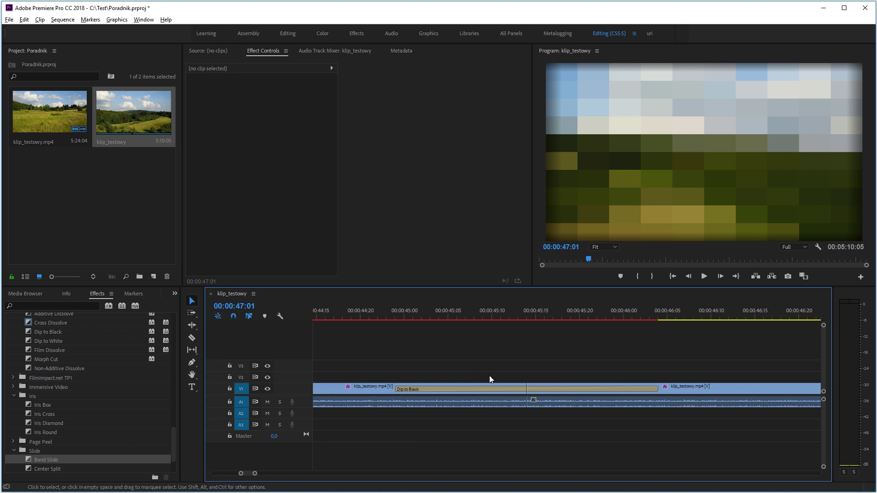
click(465, 316)
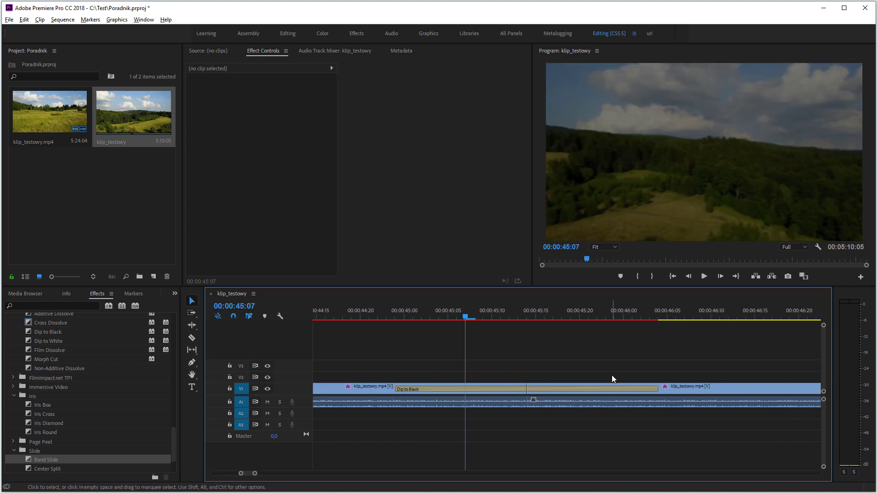
click(612, 389)
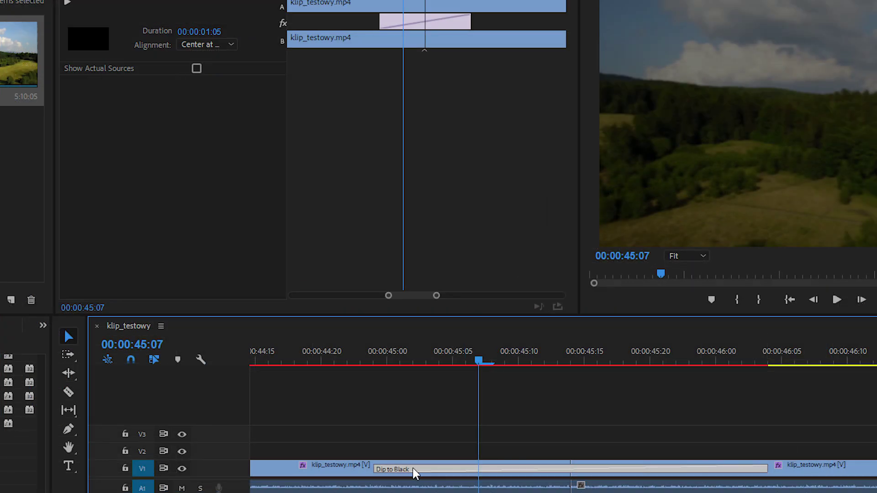
drag(763, 468, 689, 468)
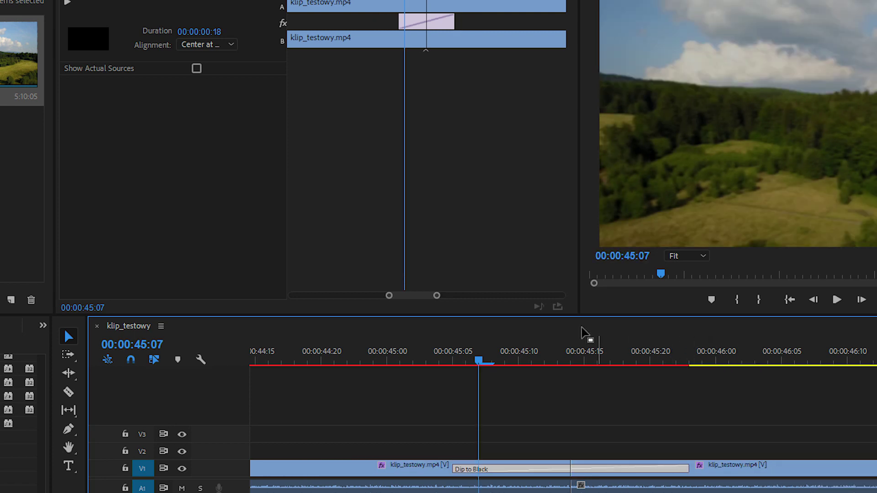
click(451, 16)
mouse_move(450, 16)
mouse_down()
mouse_move(498, 22)
mouse_move(469, 19)
mouse_up()
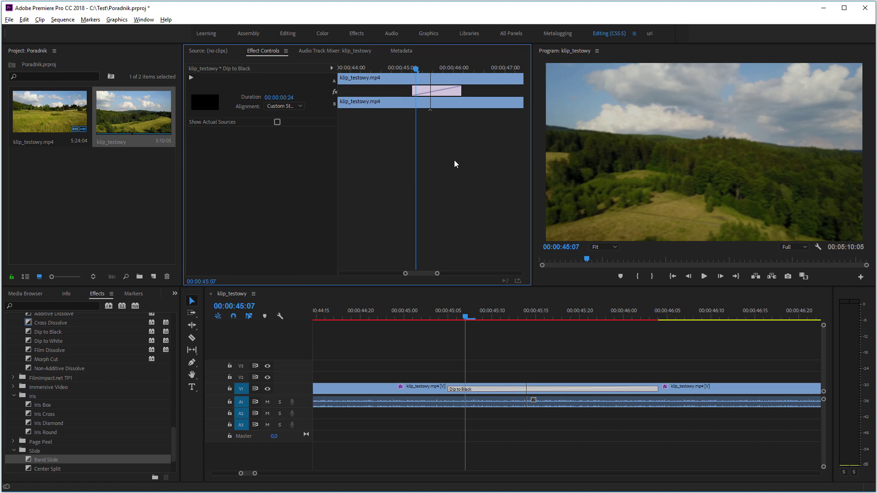
click(538, 342)
key(minus)
key(minus)
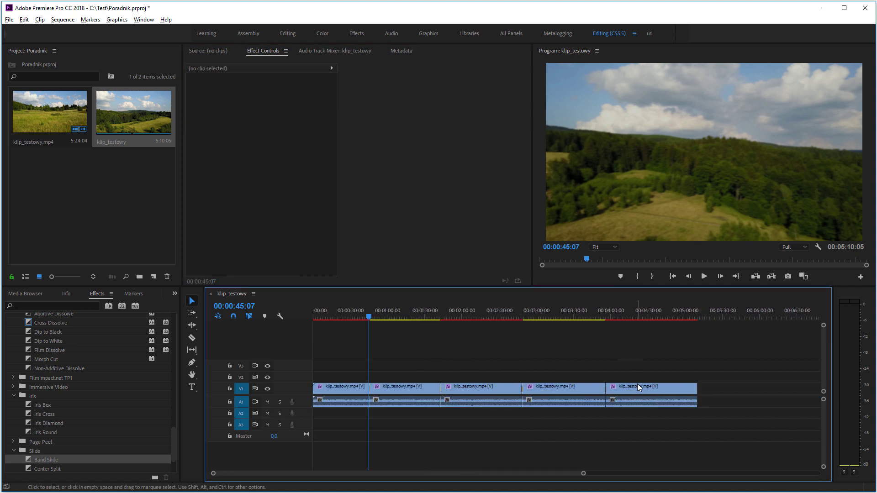
- Delete the Venetian Blinds effect from the last clip
click(637, 388)
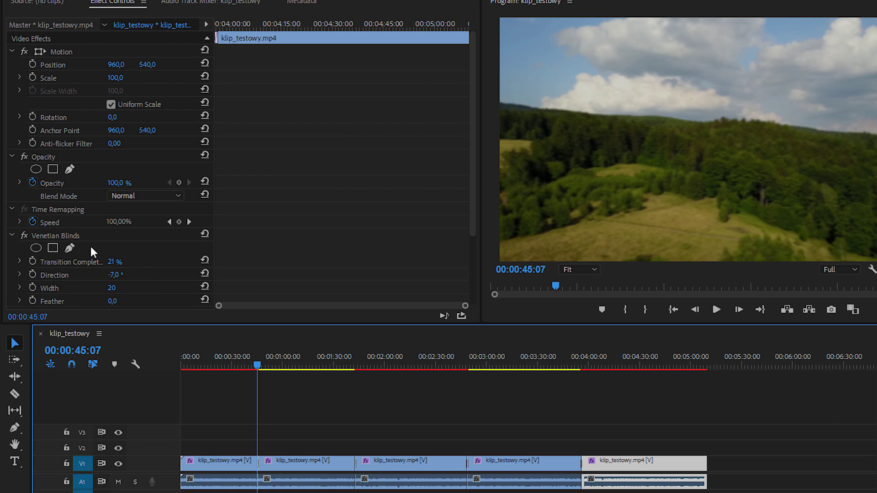
click(63, 235)
scroll(461, 161, down, 1)
scroll(470, 151, down, 4)
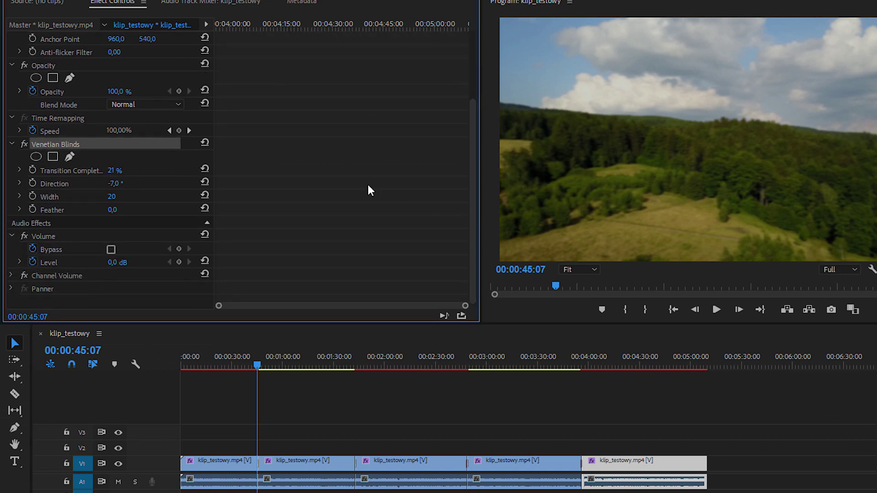
key(Delete)
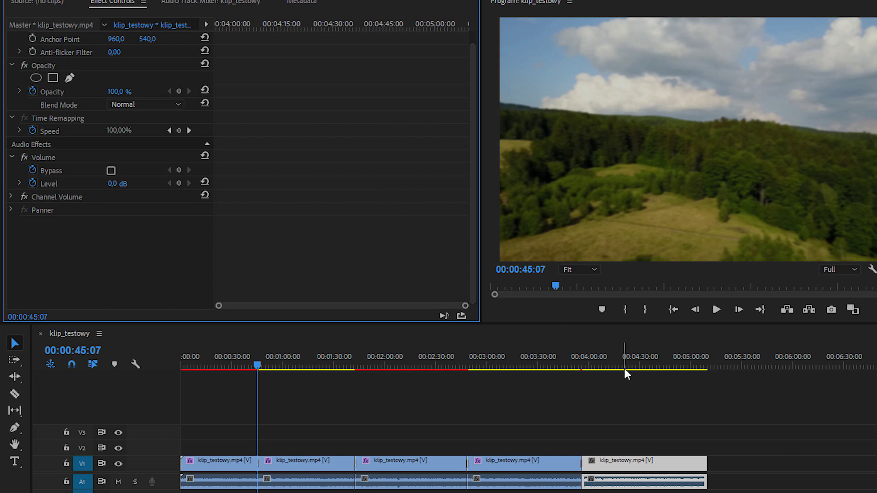
- Set the last clip to Scale 118, Position 710/689, Rotation -5° and volume -8.4 dB
click(621, 367)
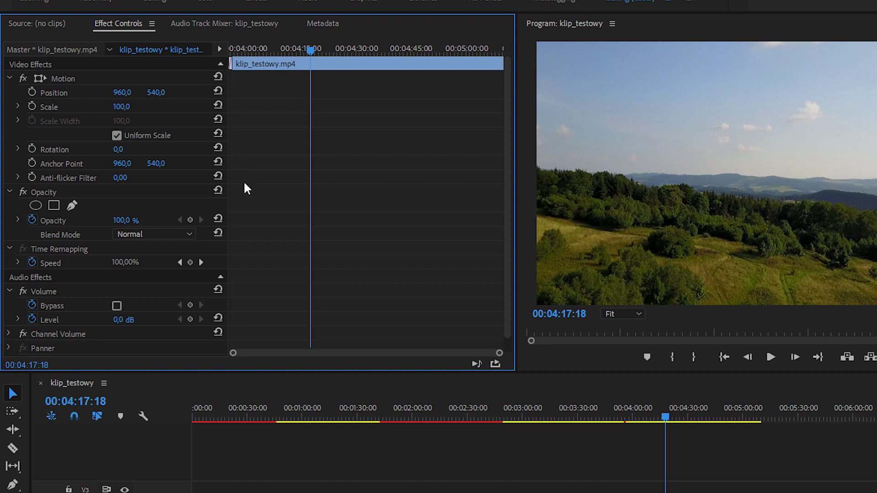
drag(121, 106, 185, 116)
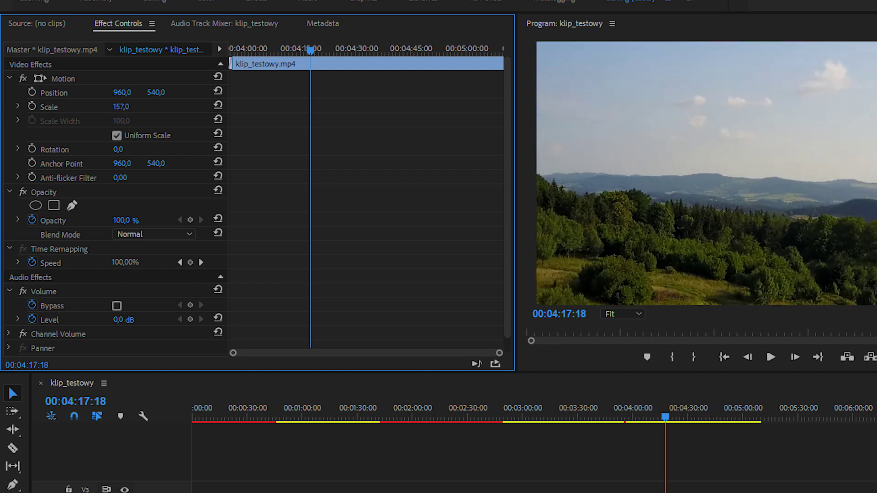
drag(122, 92, 69, 105)
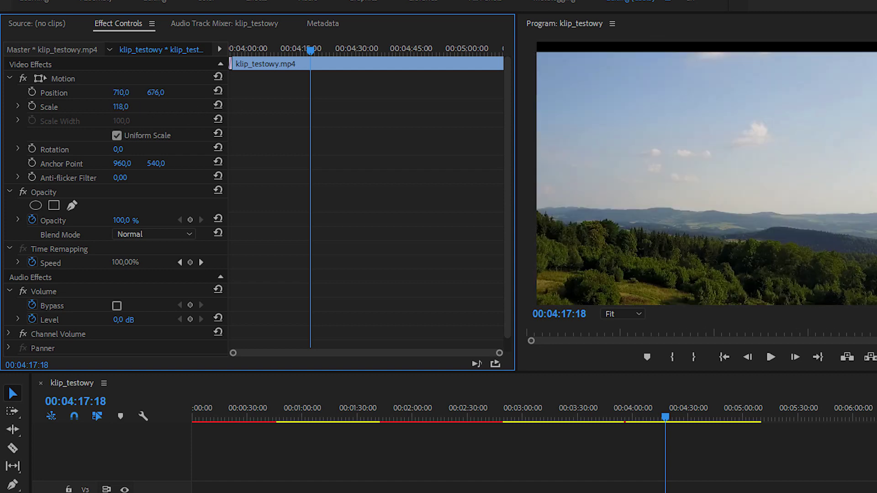
drag(118, 149, 197, 164)
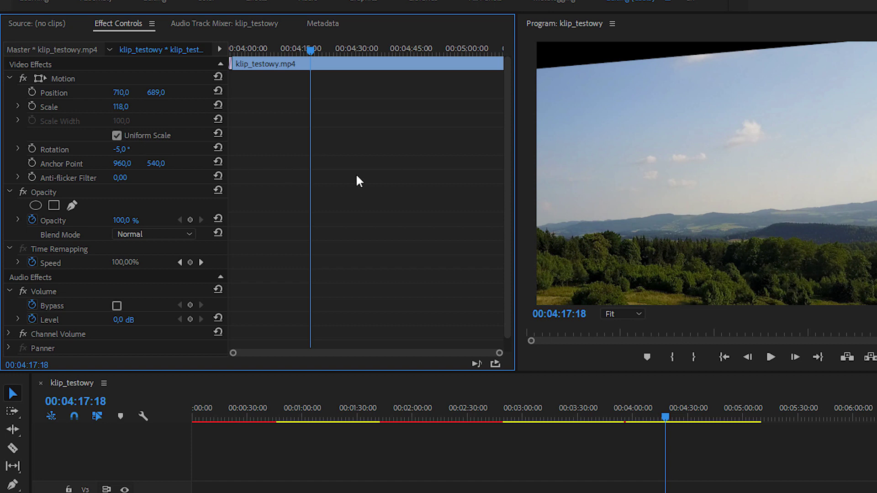
drag(507, 128, 504, 146)
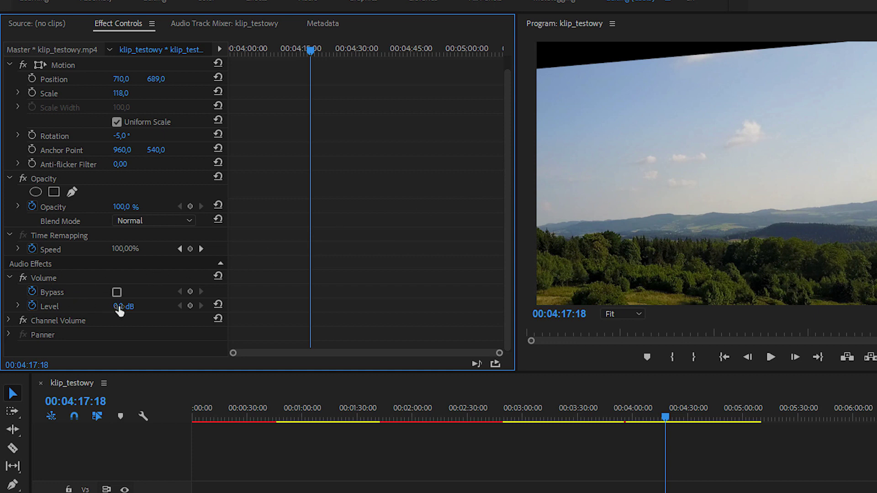
drag(123, 306, 106, 306)
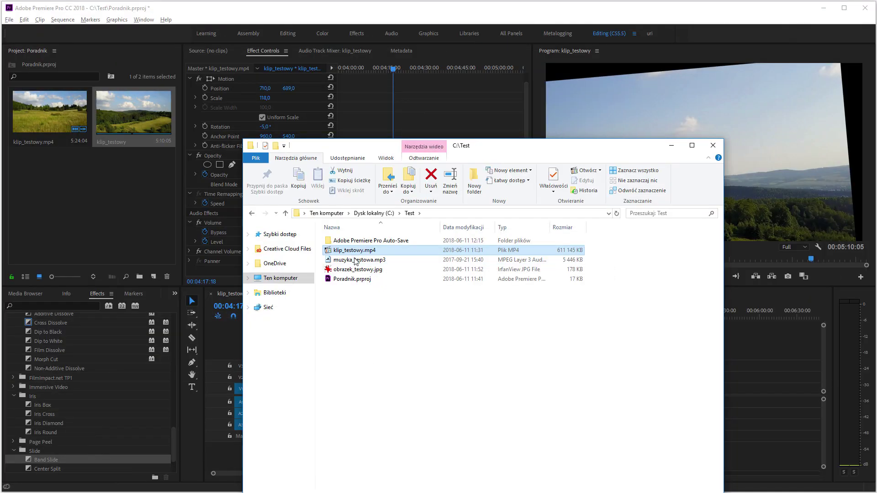
- Import muzyka_testowa.mp3 and lay it on track A2 under the video
drag(360, 259, 135, 215)
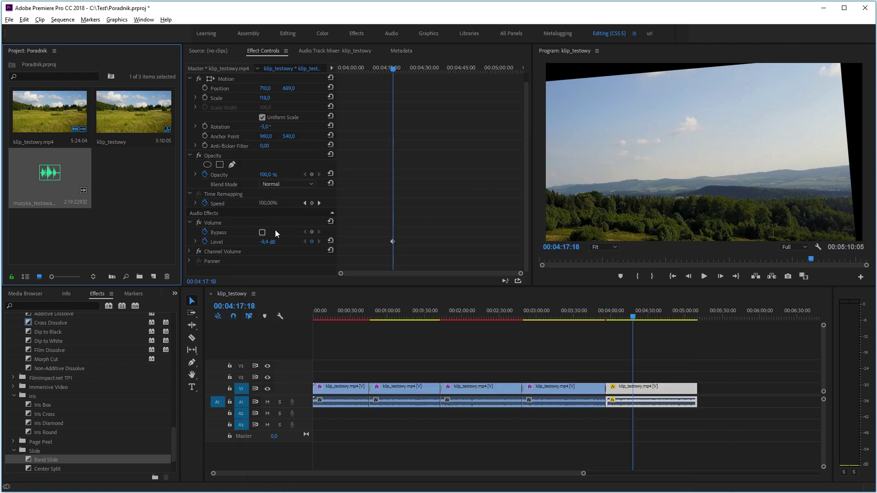
drag(54, 176, 437, 415)
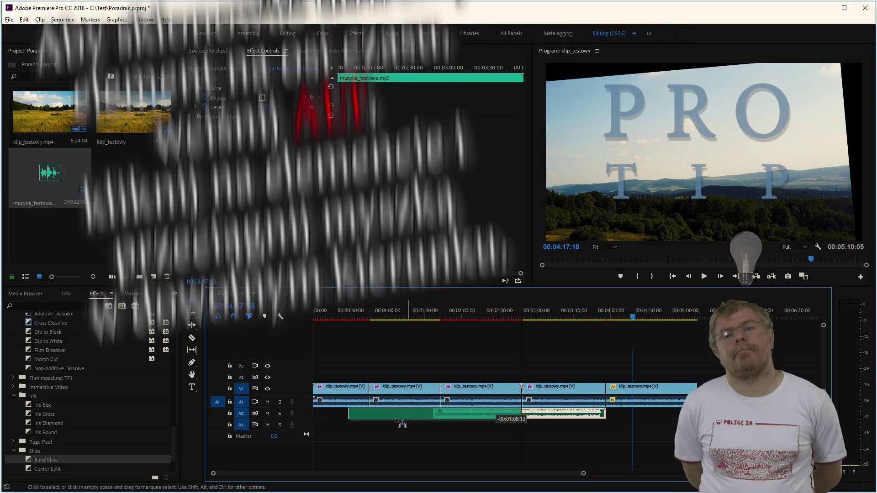
mouse_move(490, 418)
mouse_down()
mouse_move(367, 418)
mouse_move(665, 413)
mouse_move(698, 426)
mouse_up()
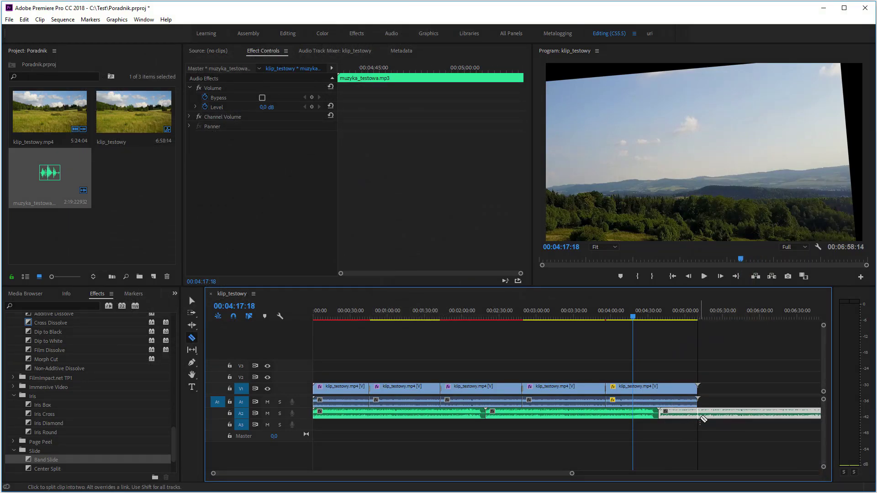
- Split the music where the video ends and delete the leftover piece
drag(697, 426, 719, 418)
click(730, 416)
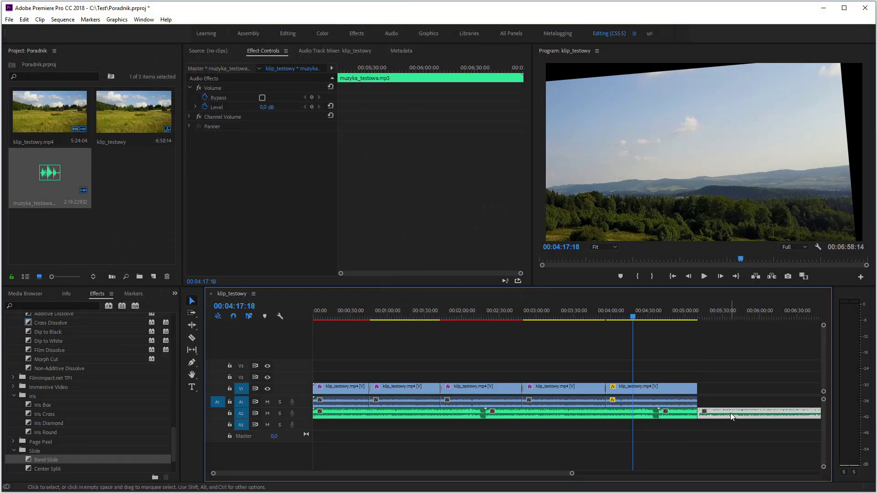
key(Delete)
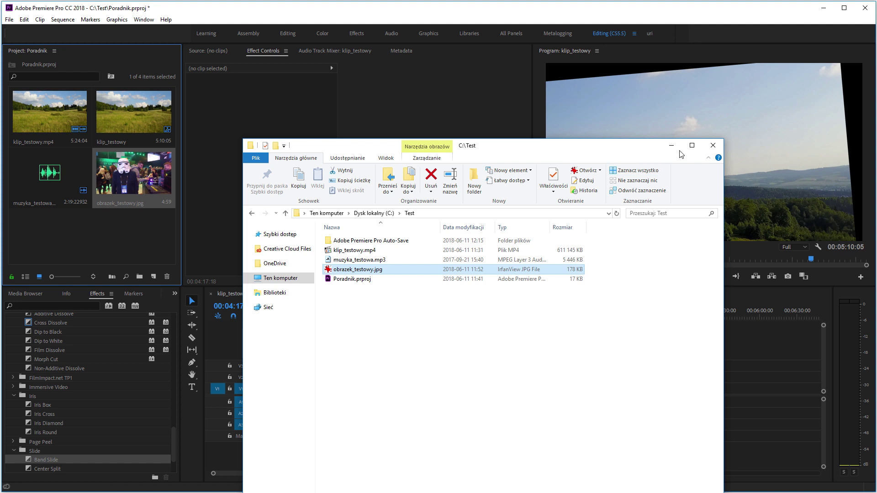
- Place obrazek_testowy on V2 at the playhead and scale it to 144 as a top-right inset
click(671, 146)
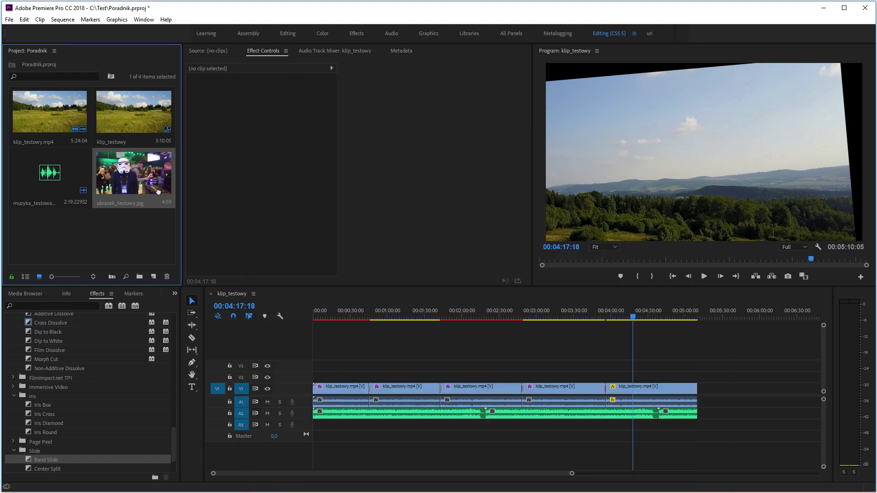
key(=)
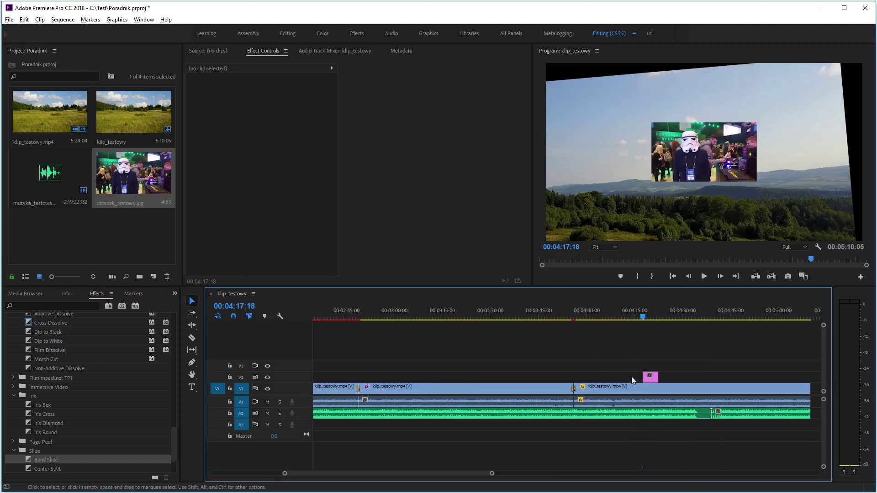
key(=)
click(654, 315)
click(663, 379)
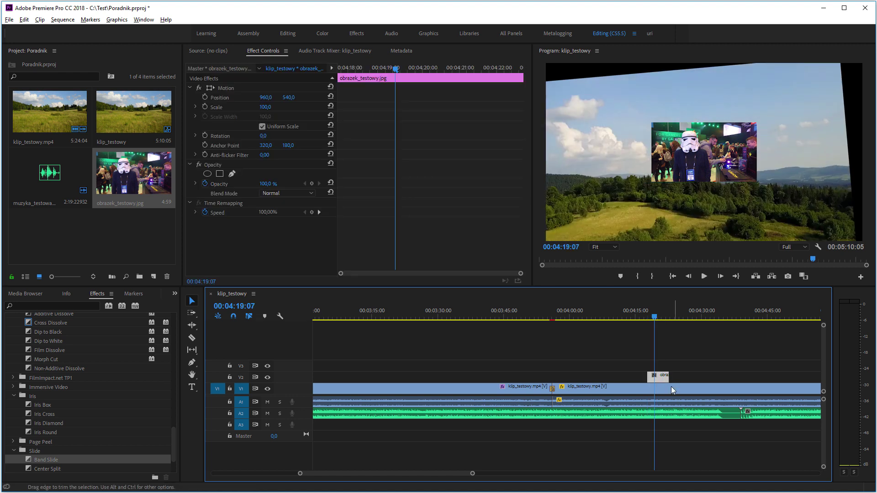
mouse_move(265, 107)
mouse_down()
mouse_move(320, 97)
mouse_move(269, 97)
mouse_up()
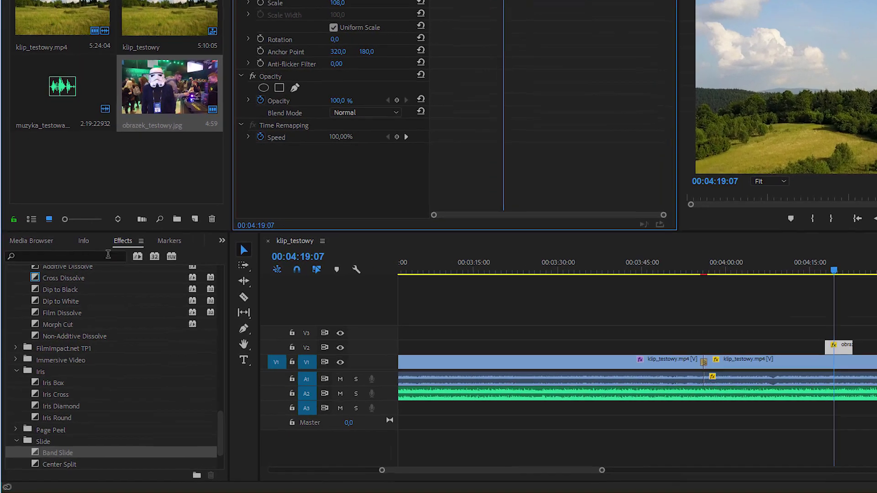
- Find Drop Shadow by searching 'drop' and apply it to the picture overlay clip on V2
click(82, 305)
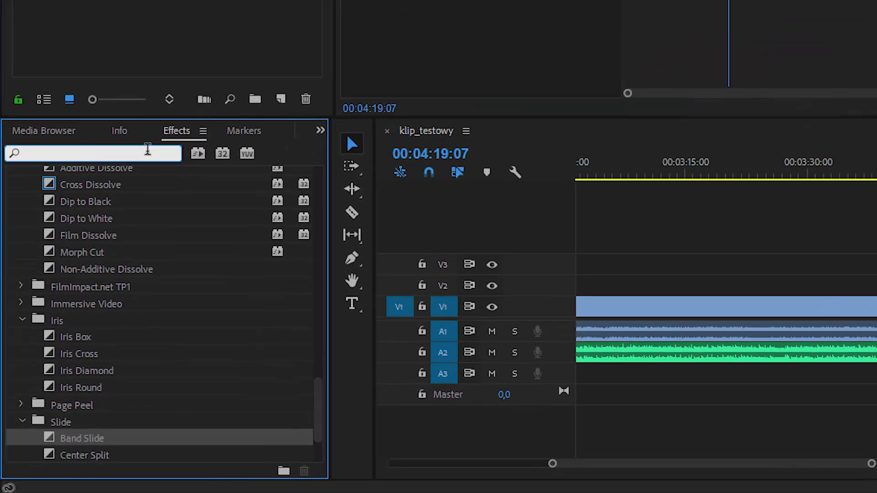
text(drop)
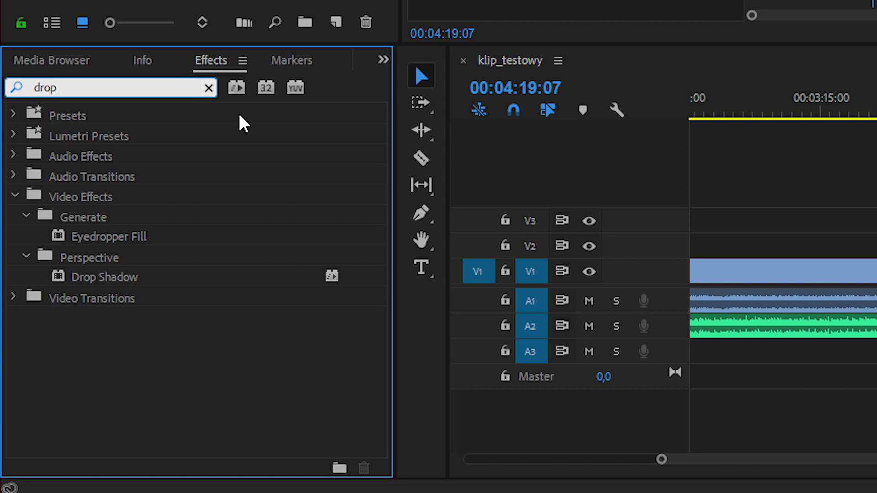
drag(117, 280, 139, 281)
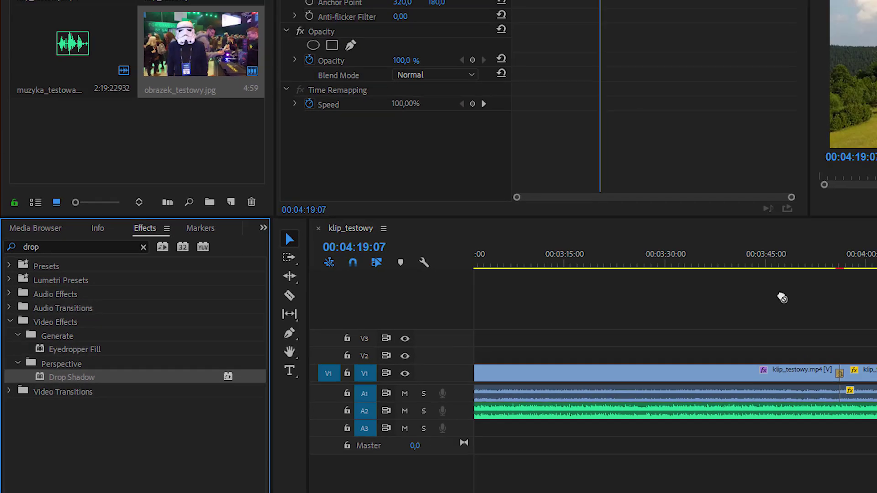
drag(128, 312, 795, 410)
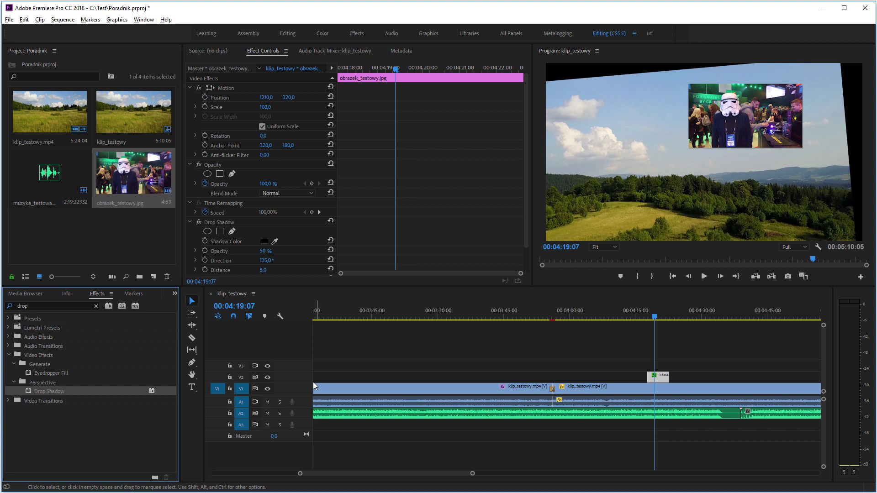
- Make the V1, V2, A1 and A2 tracks taller and toggle Video 2 track visibility
double_click(295, 388)
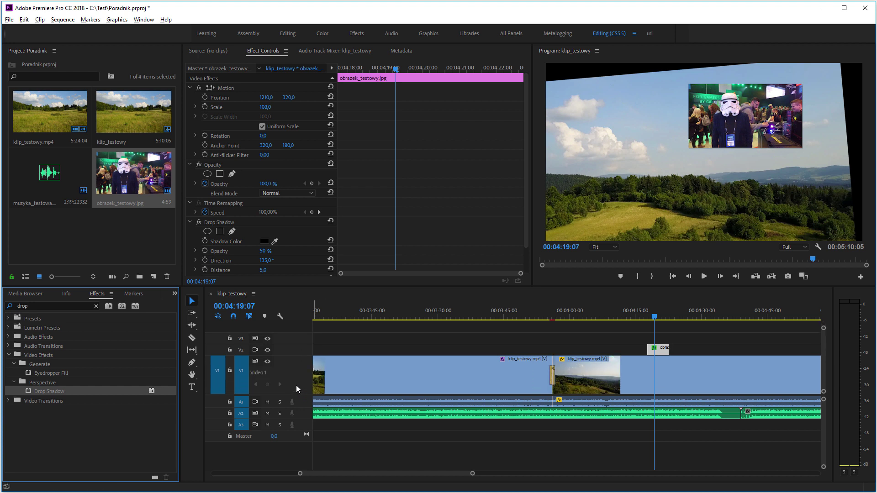
double_click(301, 360)
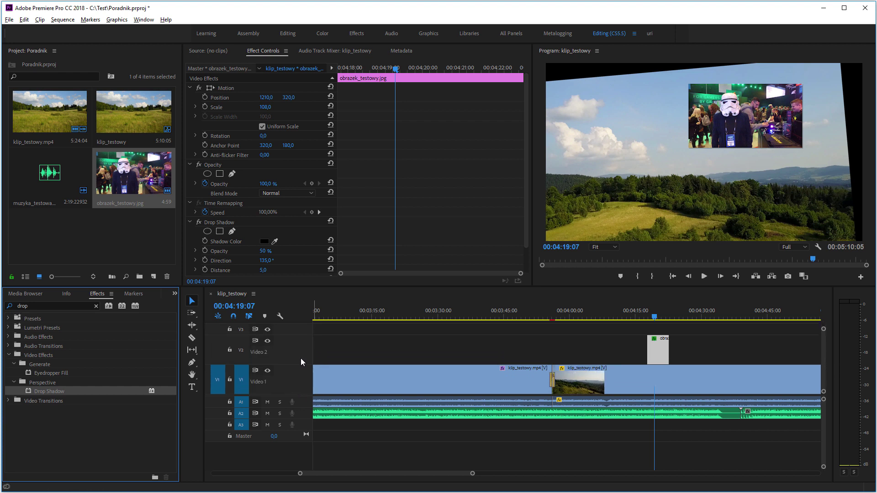
double_click(301, 401)
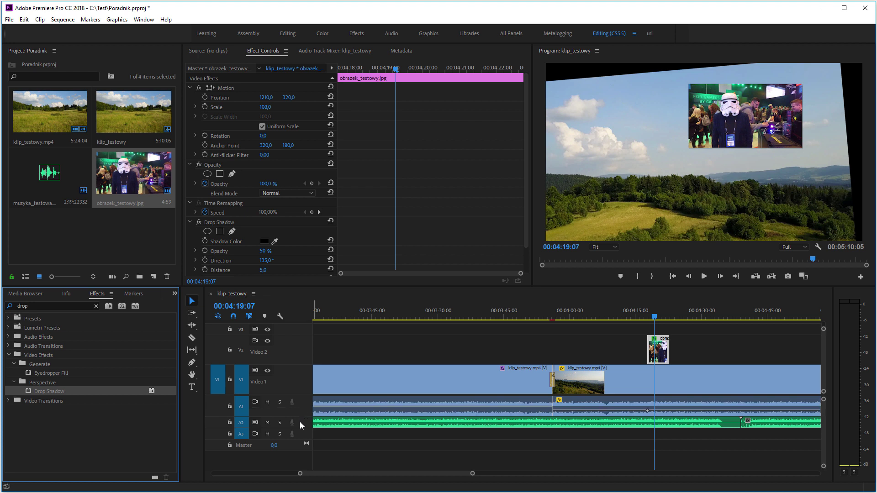
double_click(302, 434)
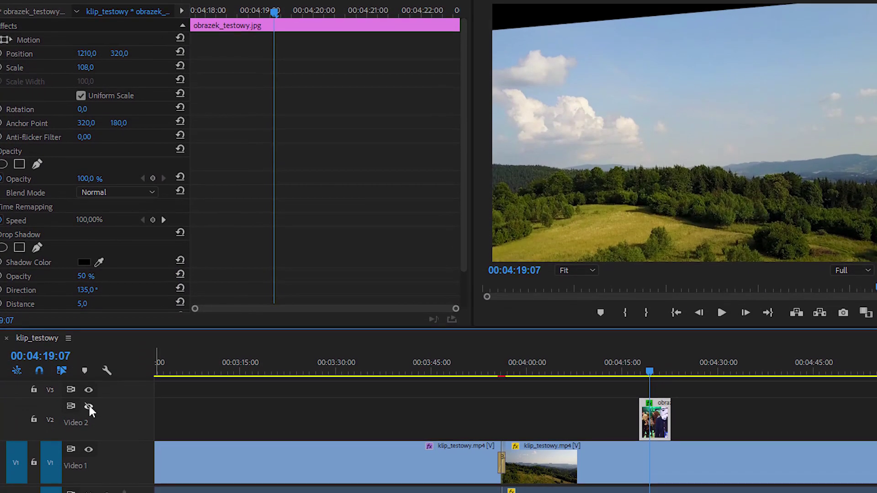
click(90, 422)
click(89, 389)
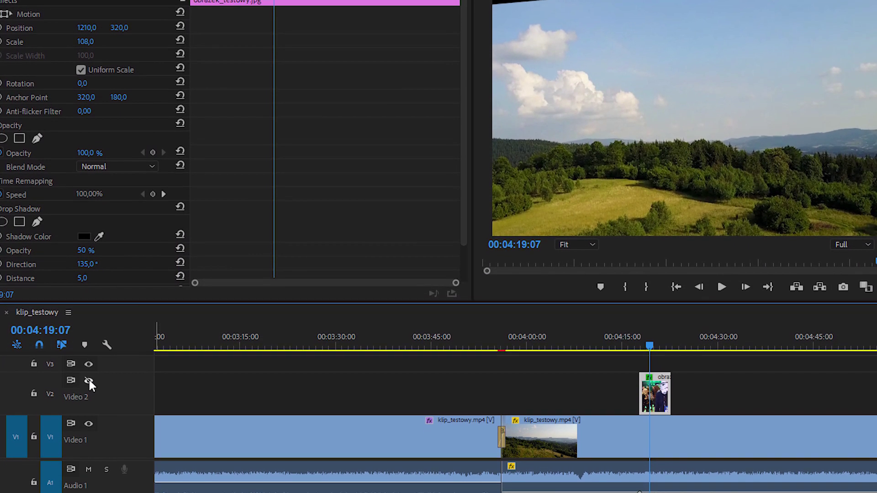
click(89, 375)
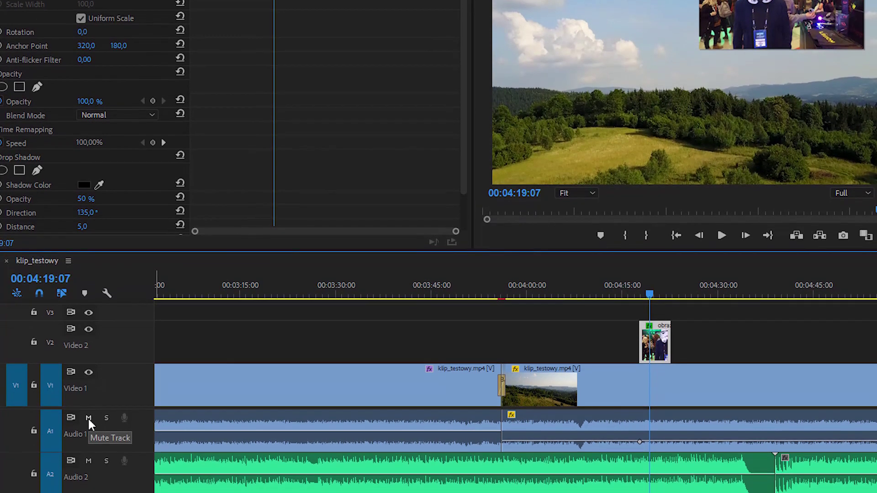
- Toggle mute on Audio 1 and Audio 2, then move the playhead to 00:03:23:01
click(88, 431)
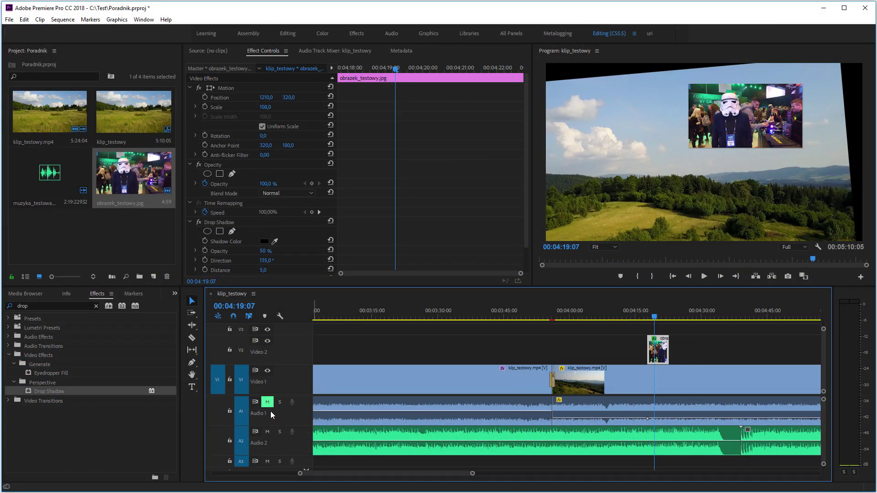
click(268, 433)
click(271, 436)
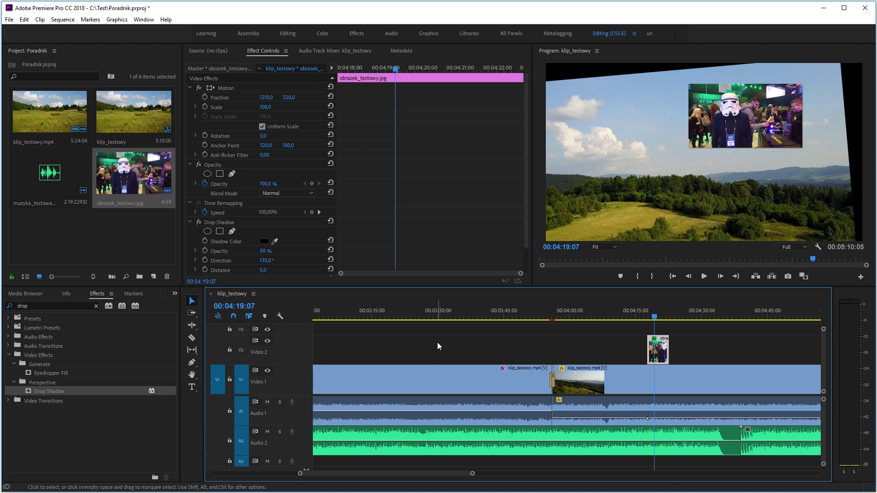
click(406, 318)
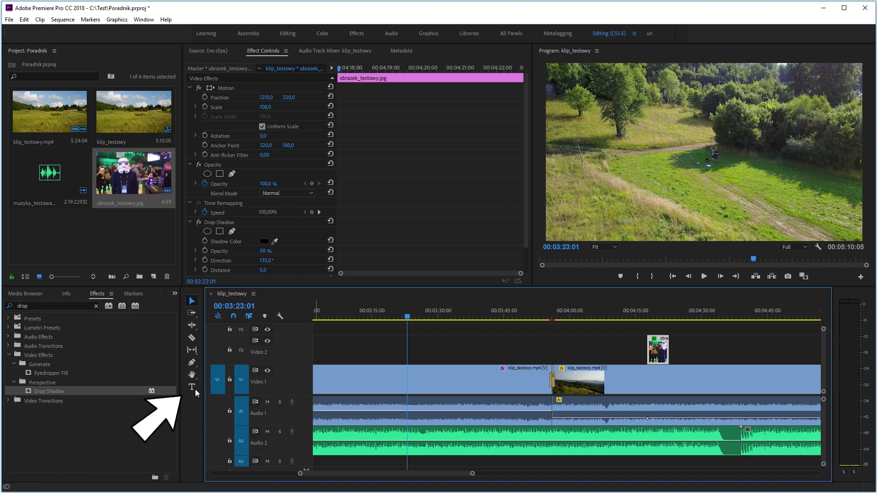
- Create a text title reading 'testowy napis' on the meadow shot with the Type tool
click(193, 389)
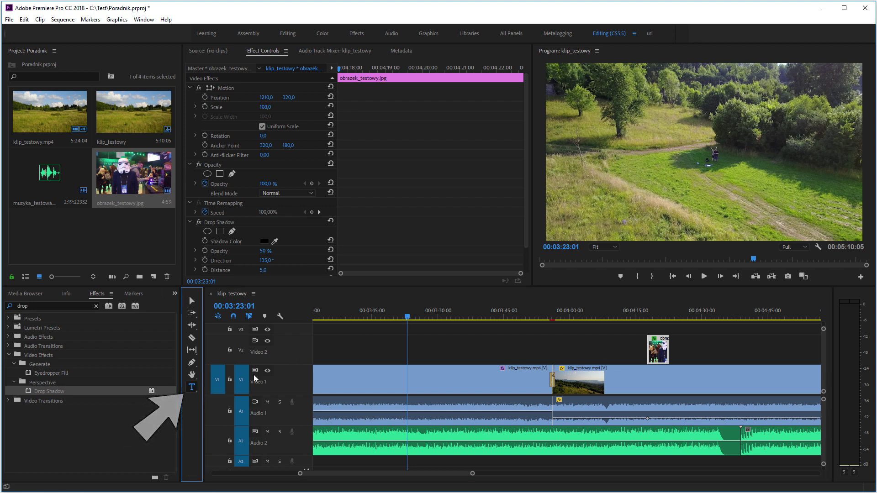
click(623, 169)
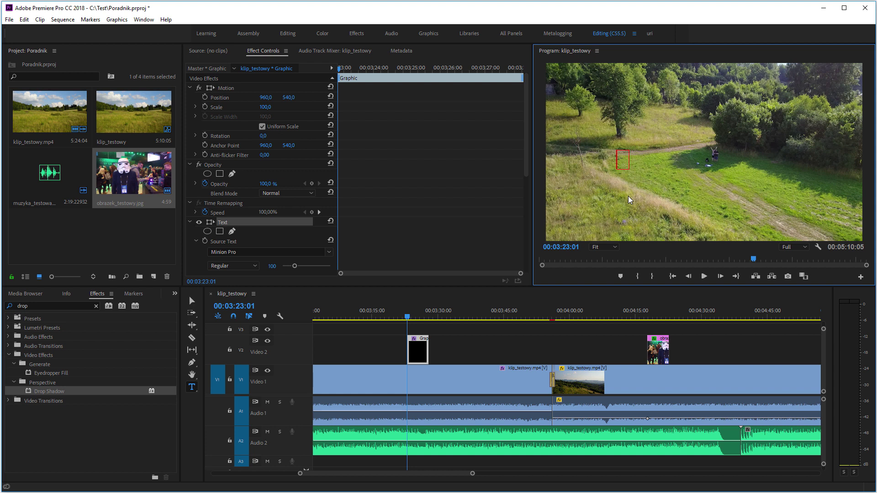
text(testowy napis)
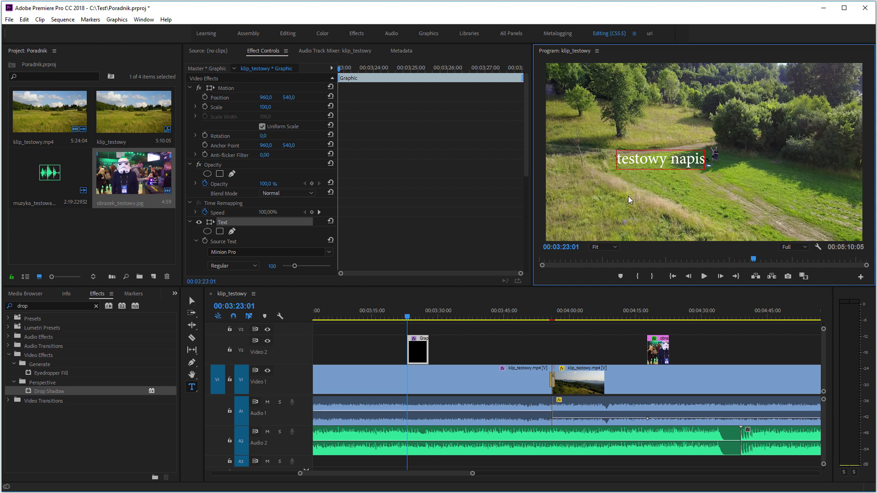
key(Escape)
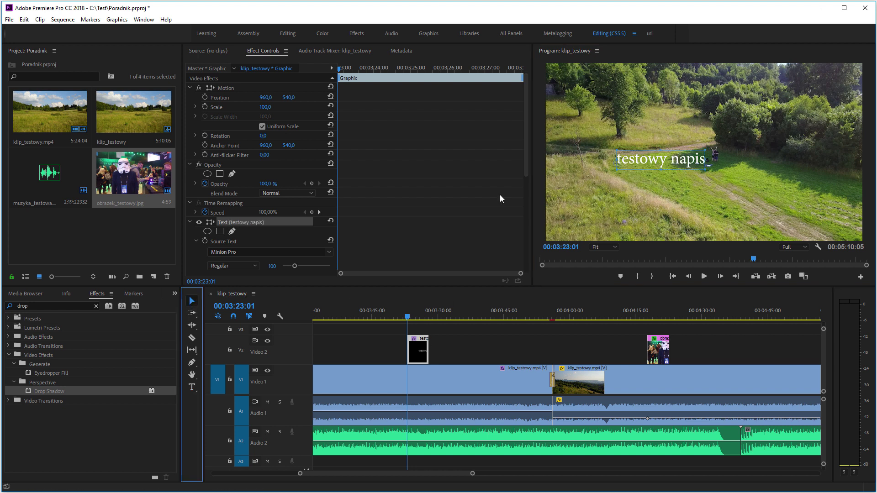
- Style the title with font size 234, a red stroke of 17, and a shadow
scroll(524, 158, down, 3)
scroll(525, 159, down, 3)
drag(294, 112, 312, 112)
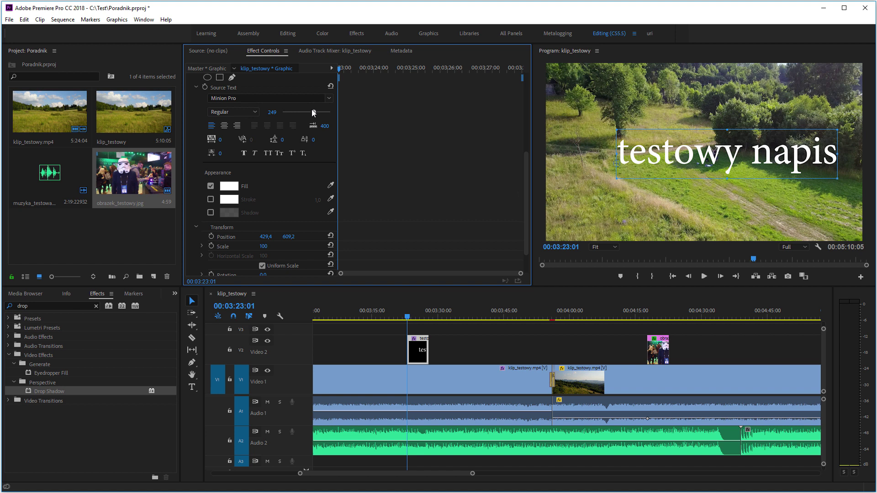
drag(317, 200, 325, 200)
click(210, 213)
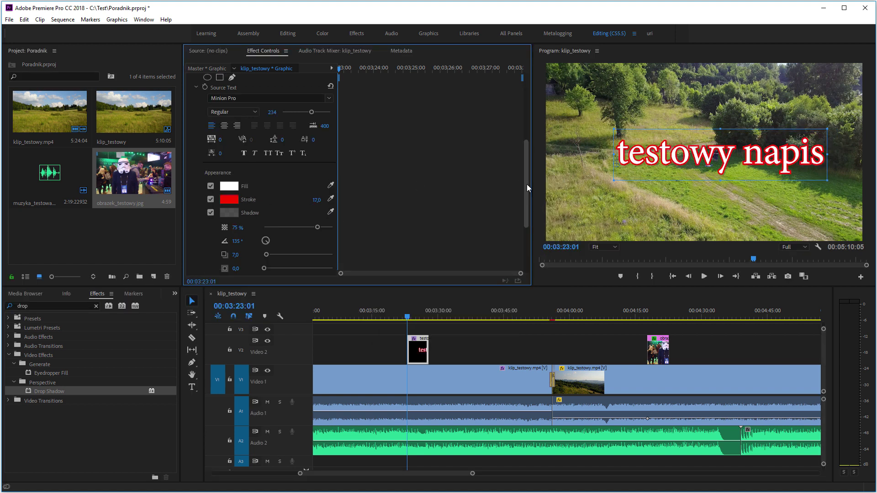
scroll(525, 186, down, 3)
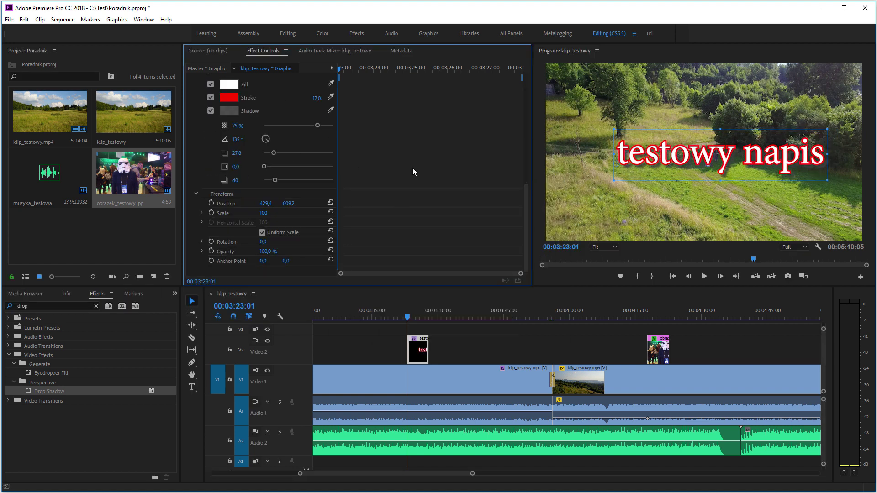
double_click(51, 306)
- Apply Camera Blur to the testowy napis title clip and save the project
text(camera blur)
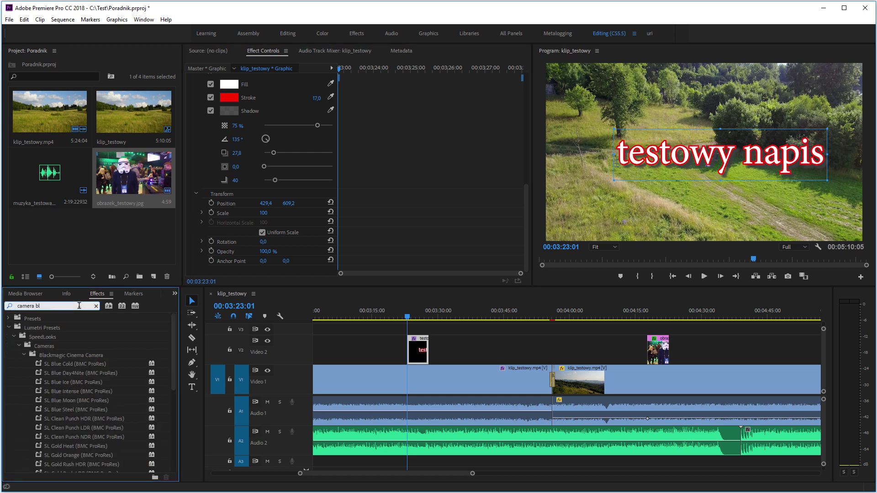
drag(63, 373, 417, 350)
drag(264, 260, 254, 260)
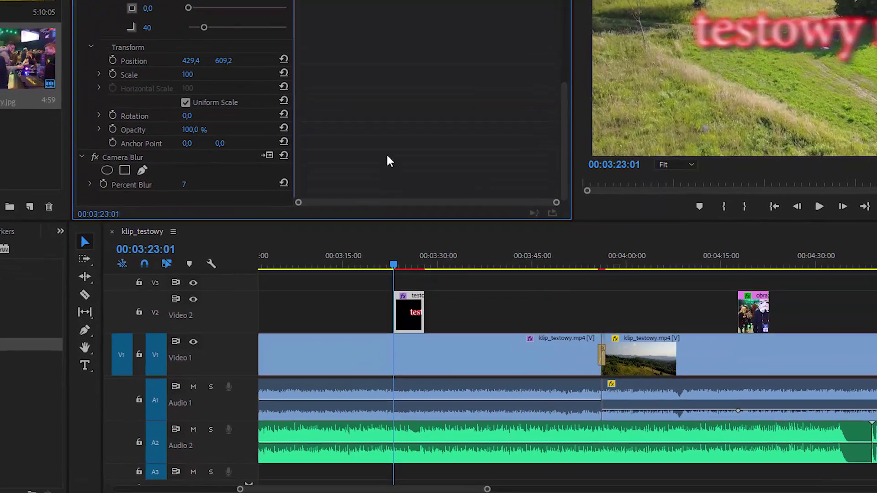
key(ctrl+s)
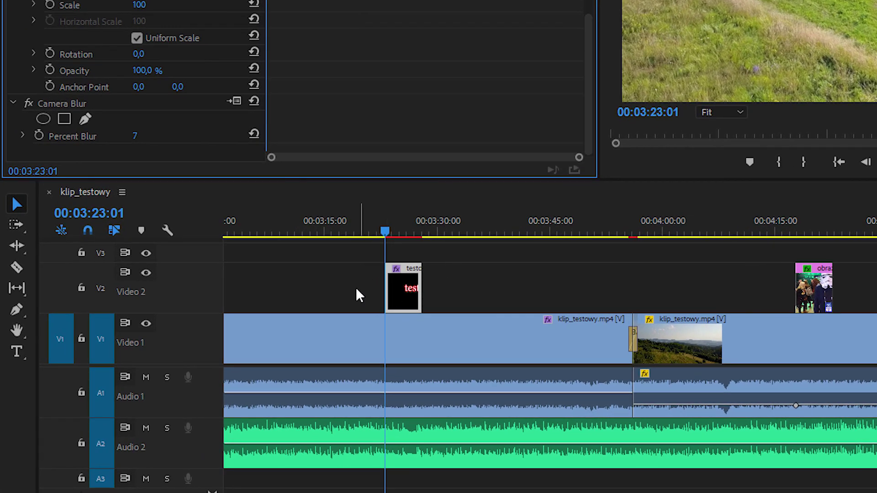
- Lengthen the testowy napis title clip to about six seconds
key(equal)
key(equal)
key(equal)
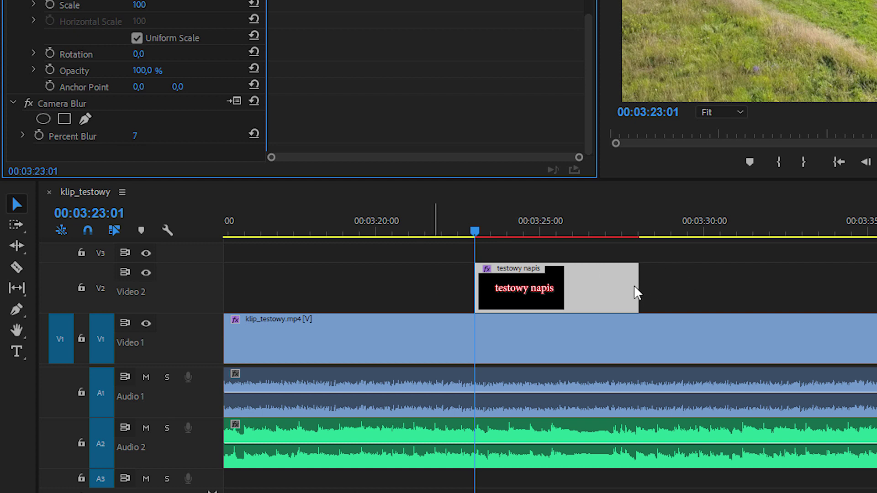
drag(638, 285, 838, 285)
drag(771, 285, 706, 296)
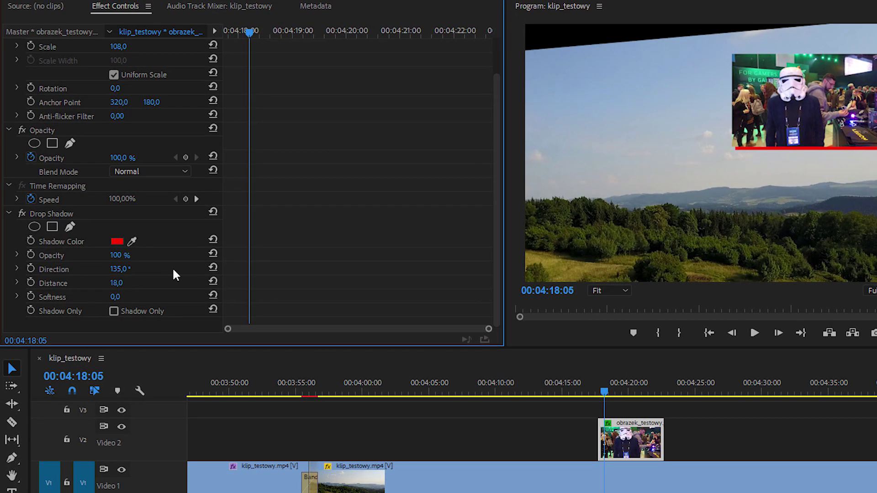
- Keyframe the drop shadow Direction from 135° to 4x359° so it spins, then preview
click(30, 269)
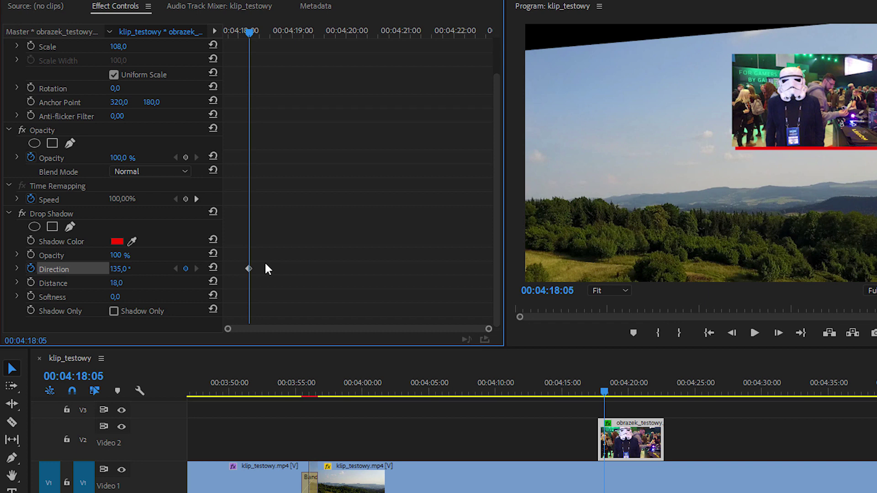
click(426, 31)
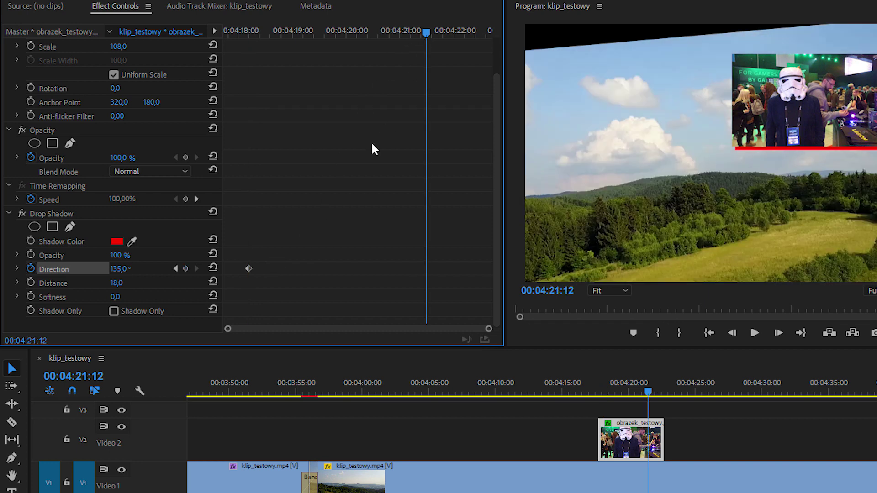
mouse_move(119, 269)
mouse_down()
mouse_move(151, 269)
mouse_move(126, 269)
mouse_up()
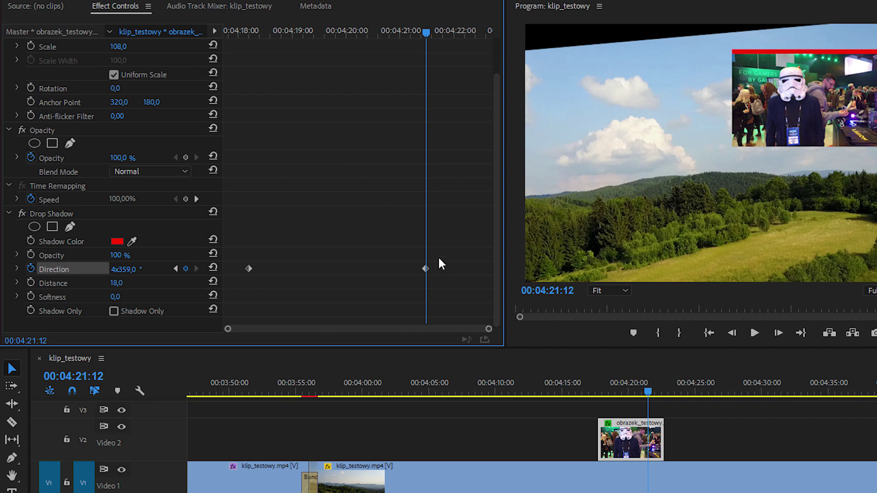
click(234, 31)
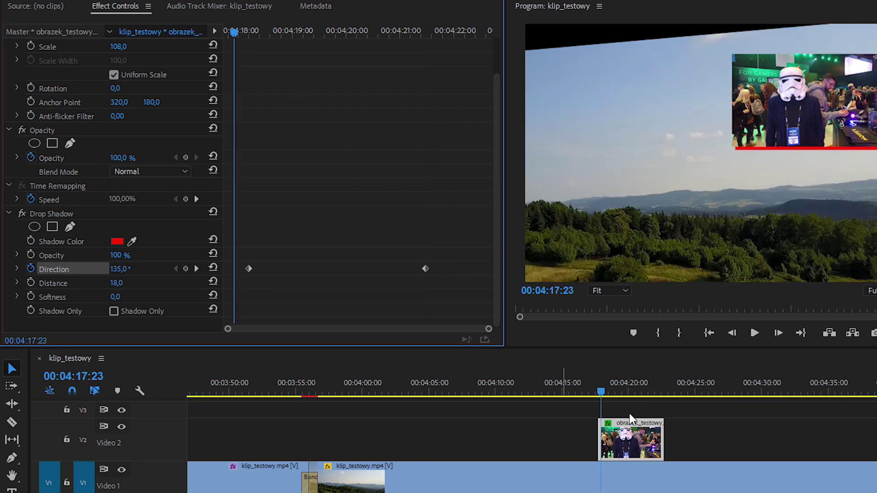
key(space)
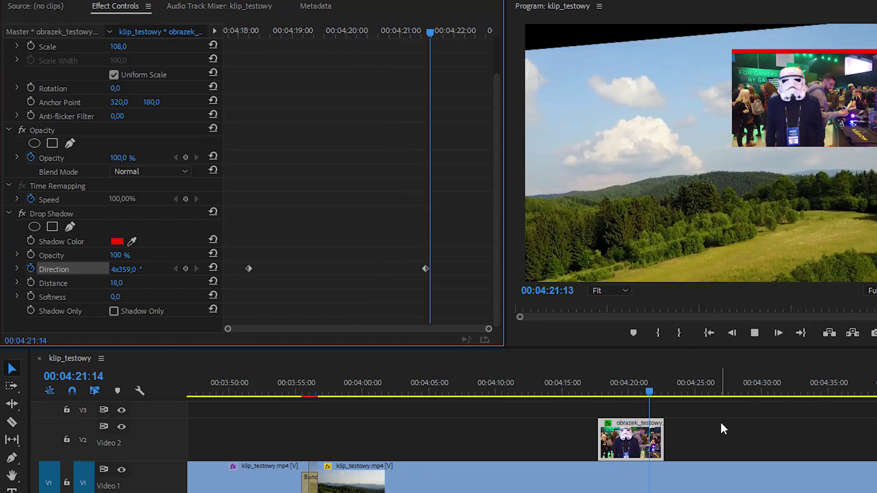
click(754, 334)
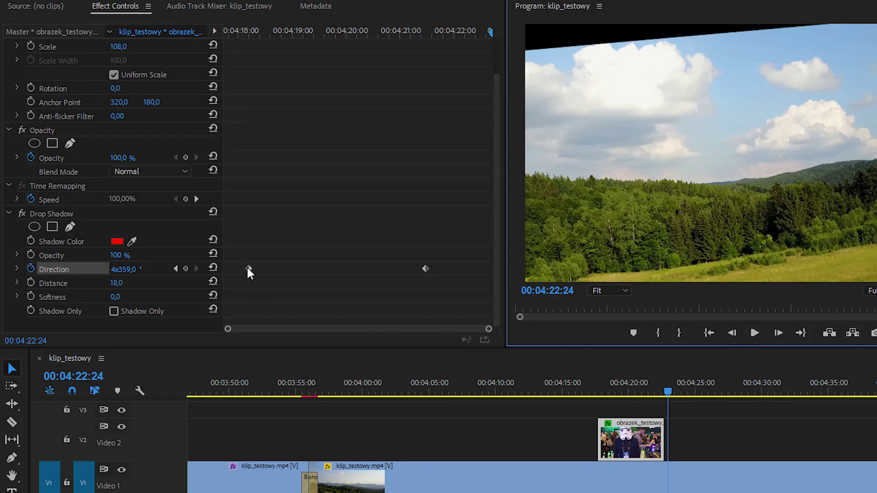
- Move the Direction keyframes to the overlay clip's first and last frames and replay
drag(248, 268, 214, 282)
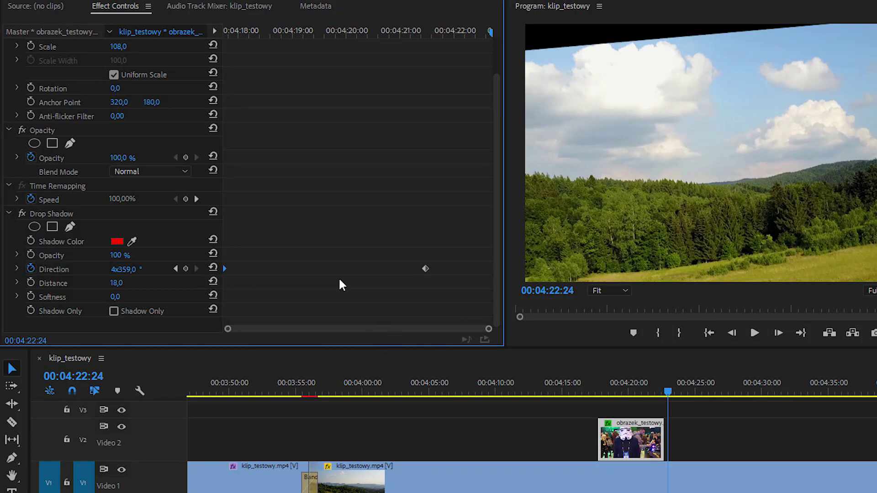
drag(425, 268, 496, 282)
click(589, 389)
key(space)
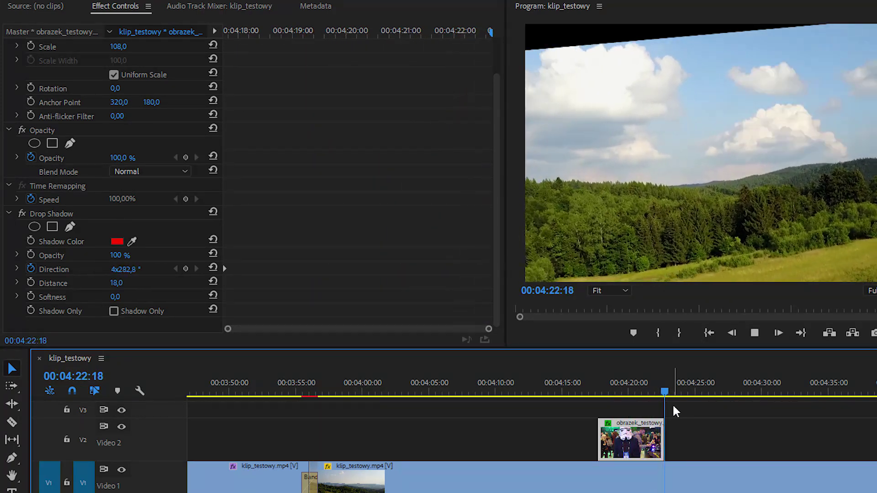
key(space)
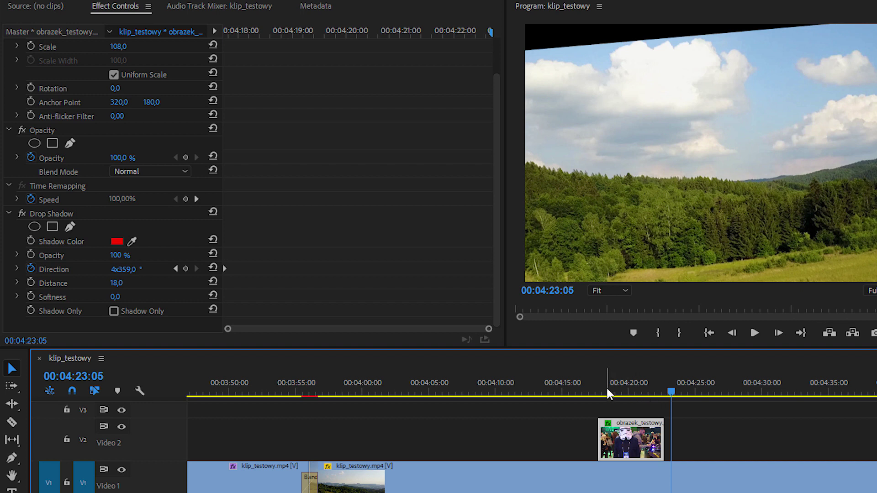
click(605, 389)
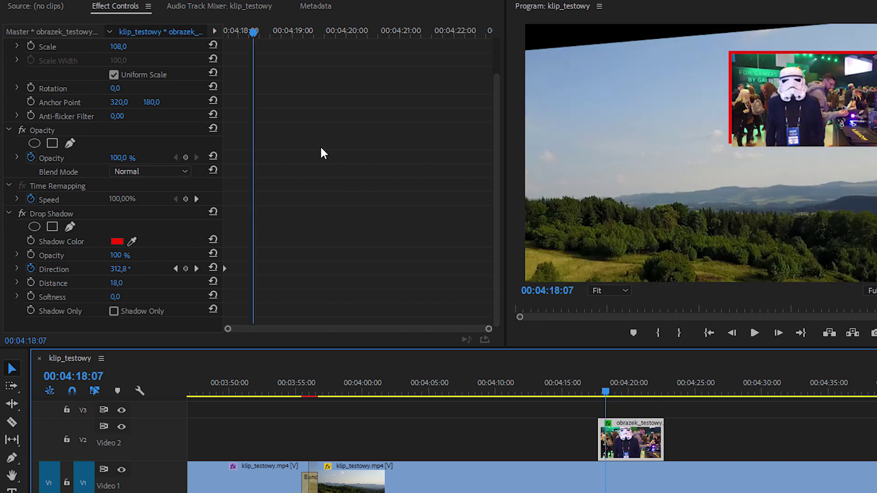
- Keyframe the overlay Position from 1210, 320 to 581, 677, spanning the whole clip
drag(496, 111, 497, 51)
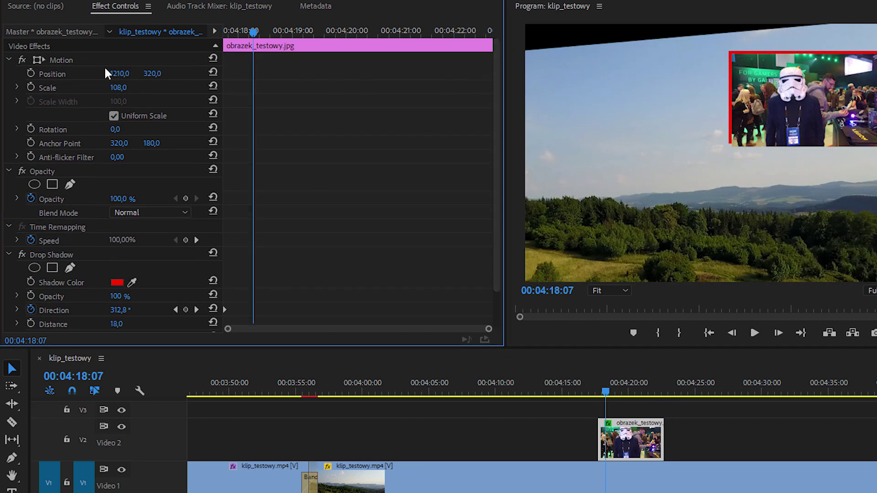
click(30, 73)
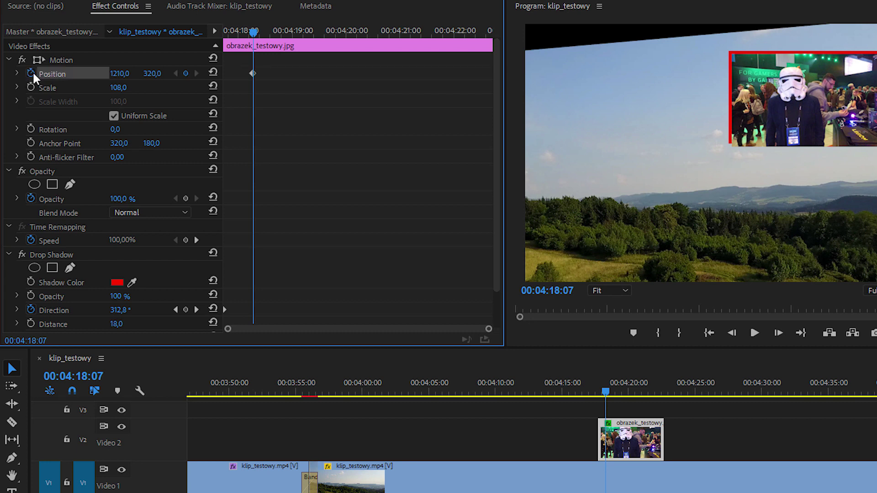
click(447, 31)
drag(150, 74, 192, 74)
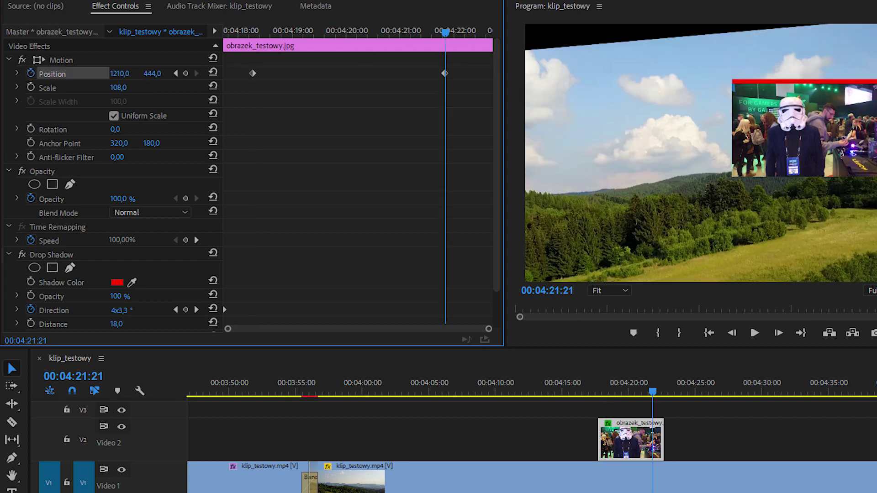
drag(120, 73, 134, 76)
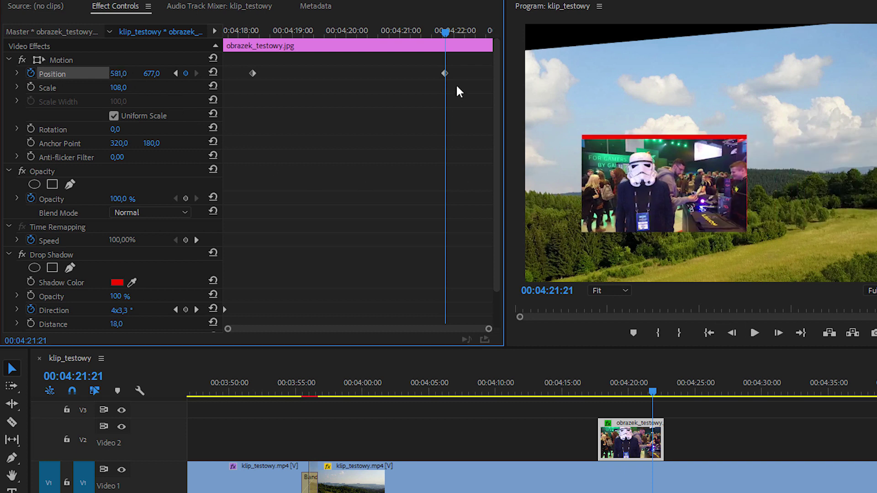
drag(445, 73, 480, 79)
drag(252, 74, 219, 74)
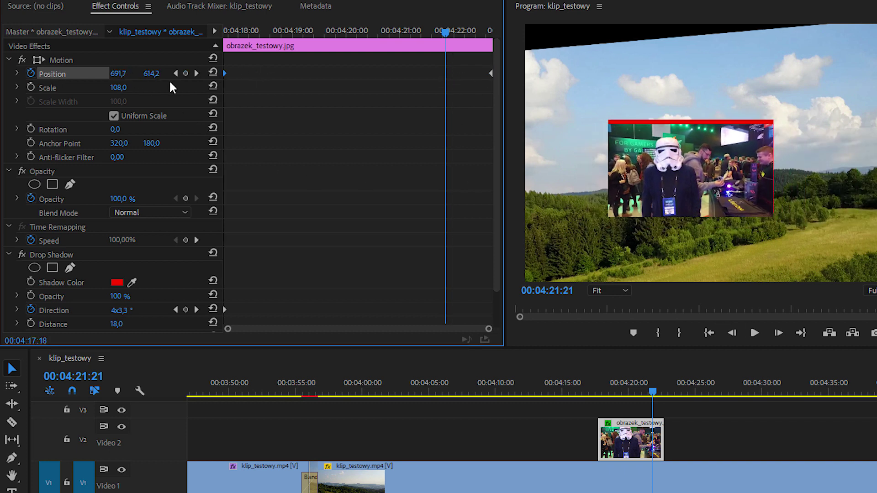
click(589, 392)
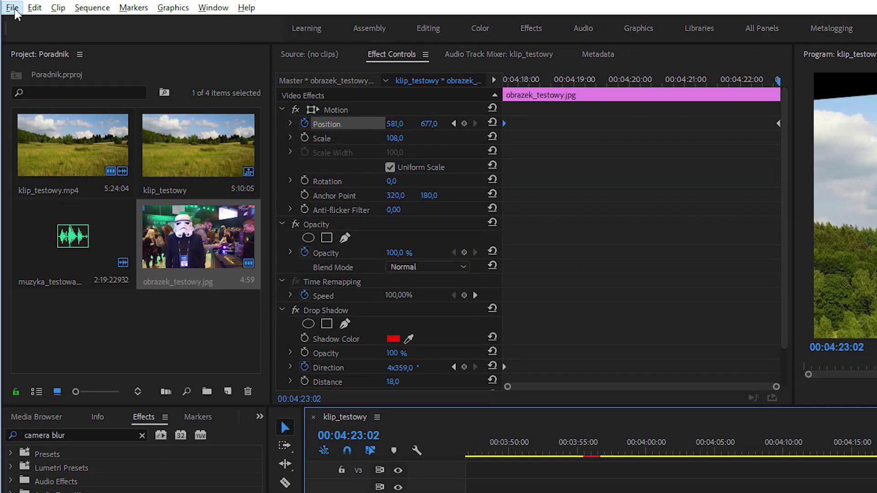
- Open Export Media settings for the sequence, keeping H.264 as the format
click(12, 7)
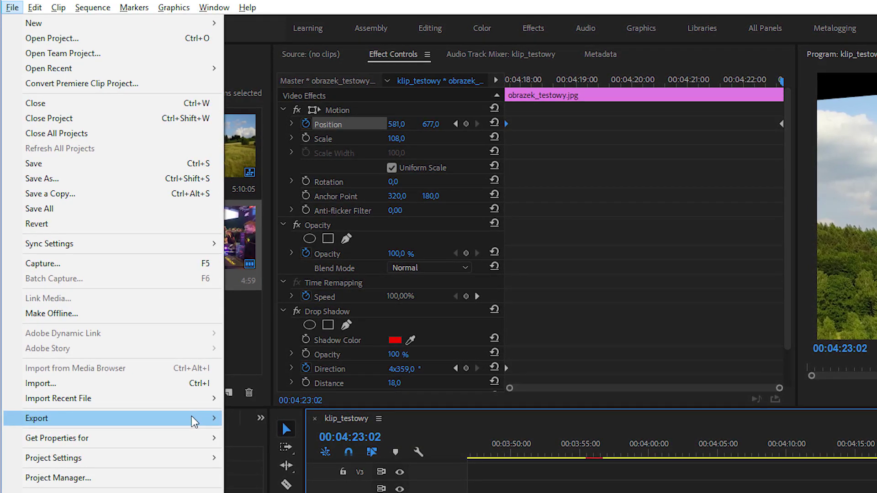
mouse_move(195, 418)
click(278, 418)
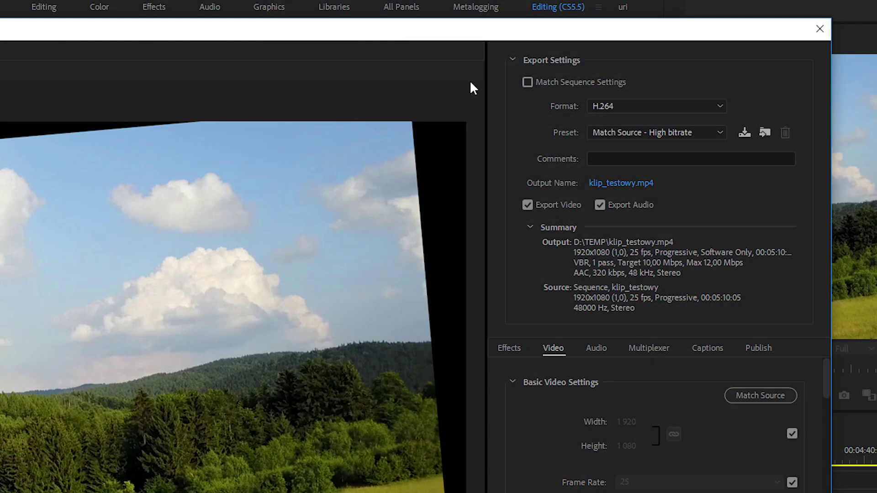
click(697, 108)
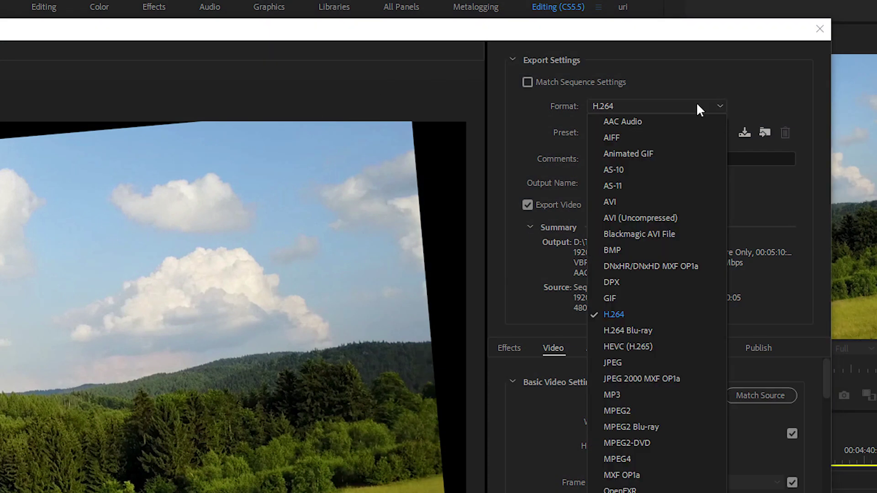
click(697, 107)
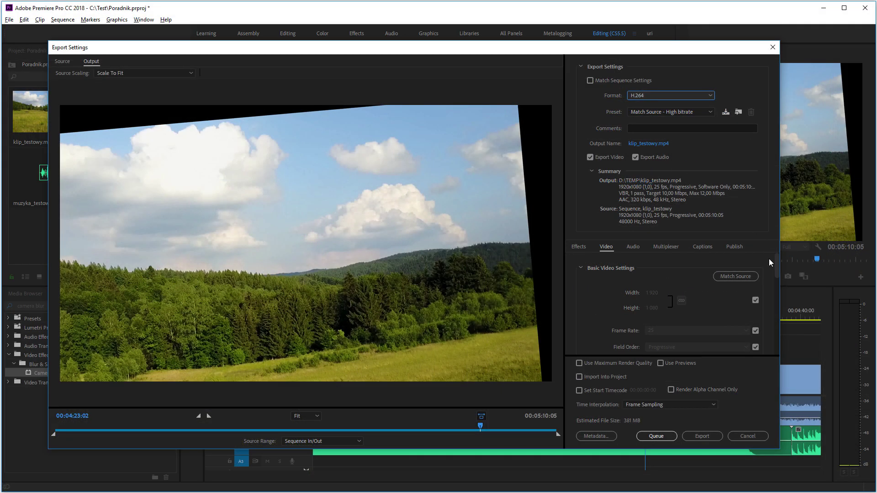
- Choose the YouTube 1080p HD preset, then close the Export Settings dialog
drag(776, 267, 783, 325)
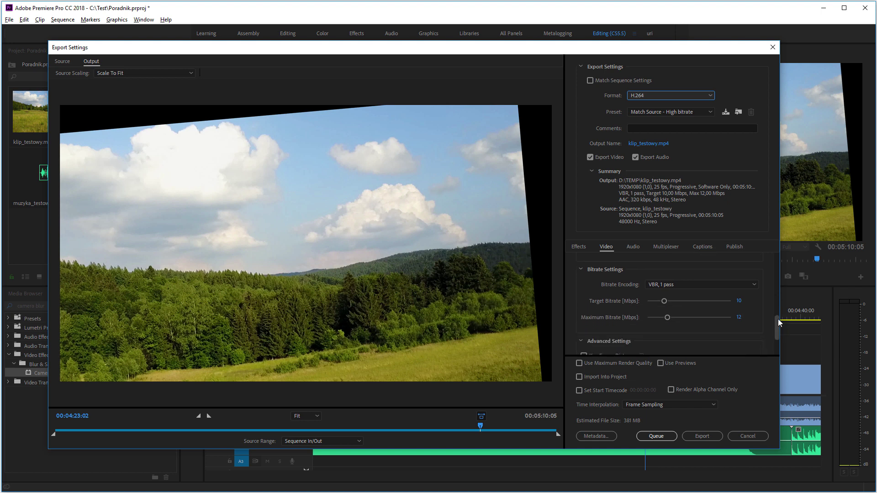
click(710, 113)
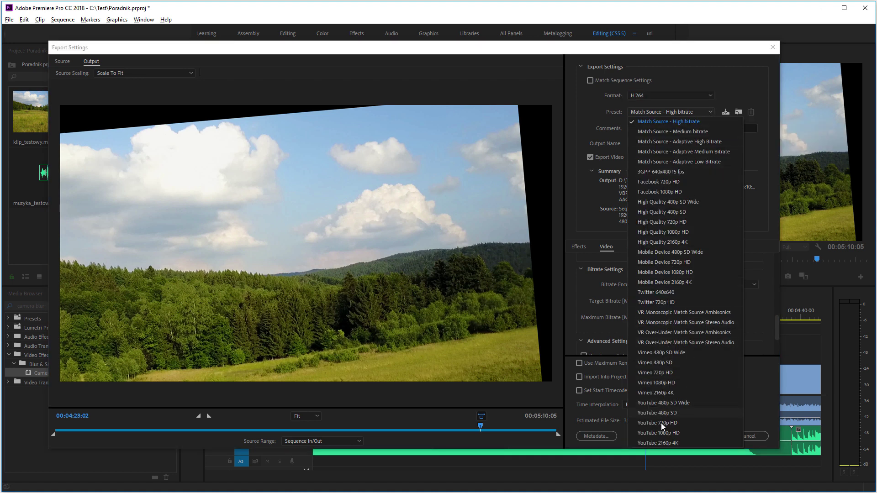
click(681, 433)
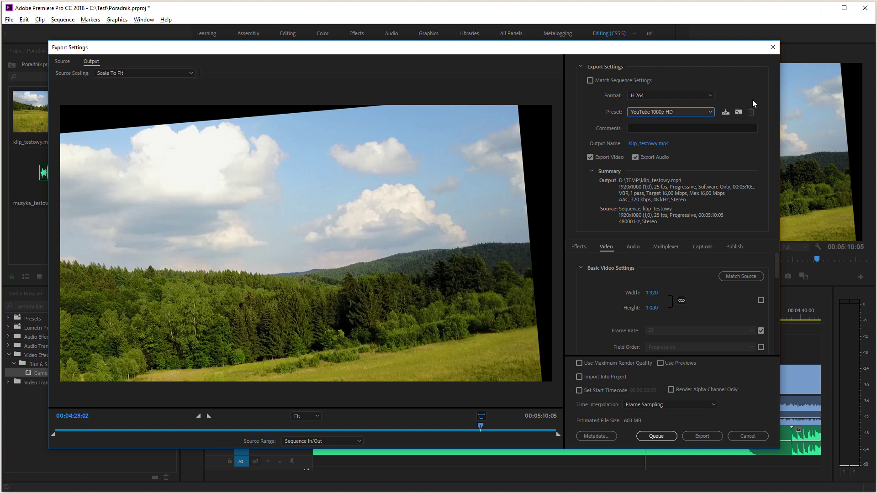
click(772, 48)
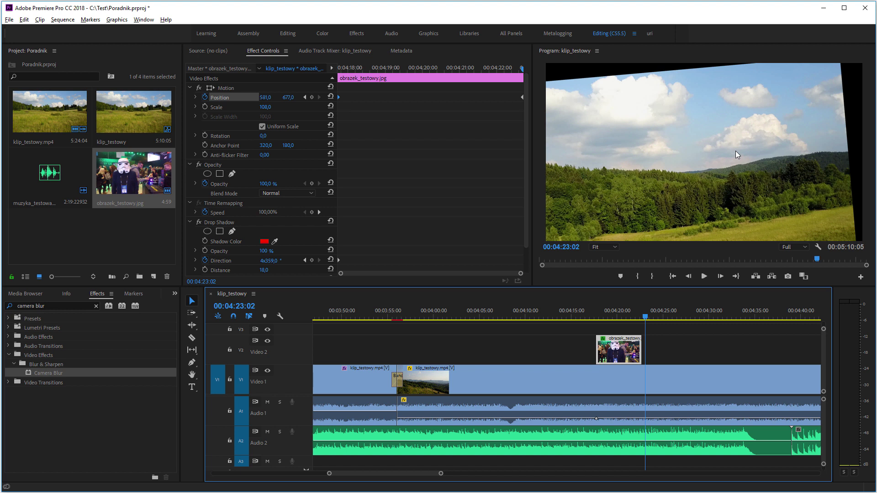
- Save the project and open the Preferences dialog on its Auto Save page
key(ctrl+s)
key(ctrl+s)
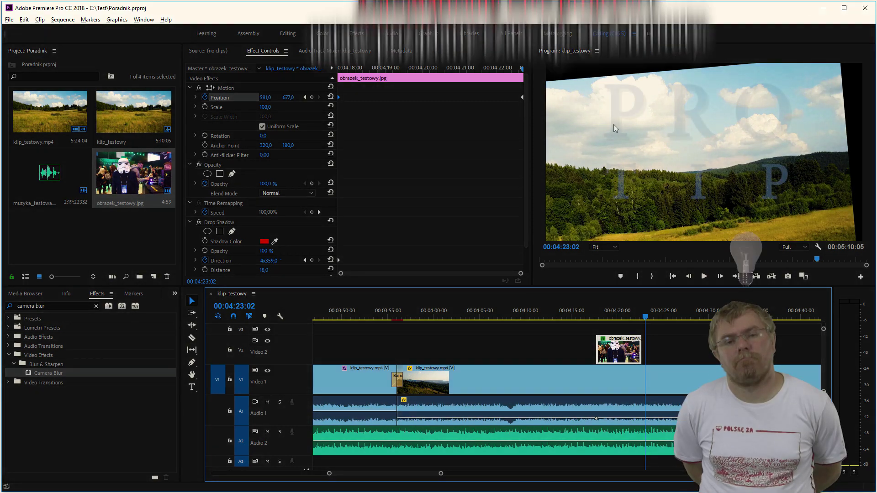
click(24, 19)
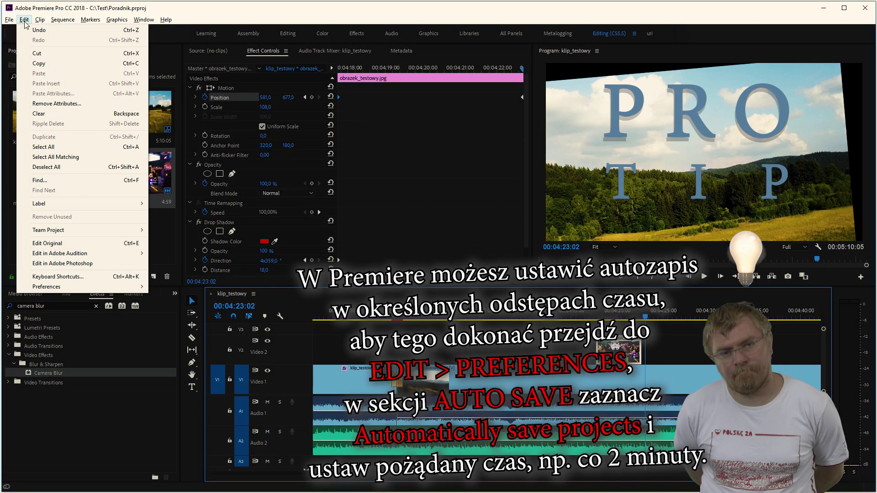
mouse_move(114, 287)
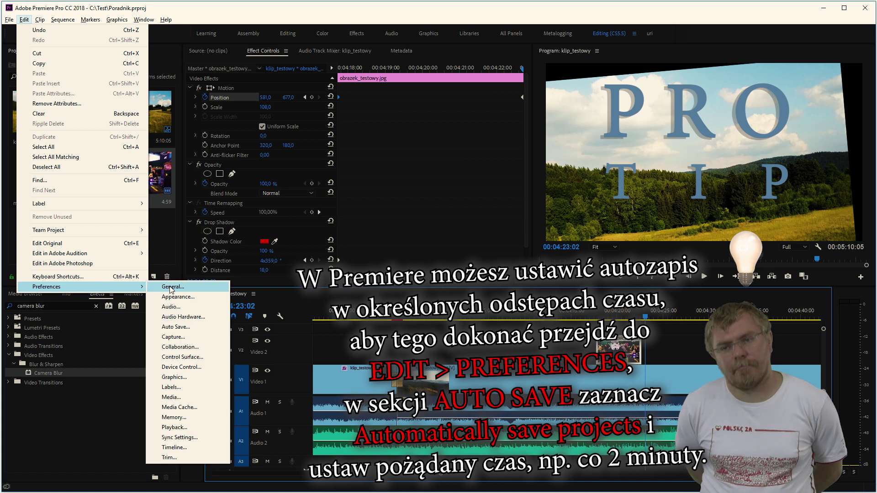
click(173, 287)
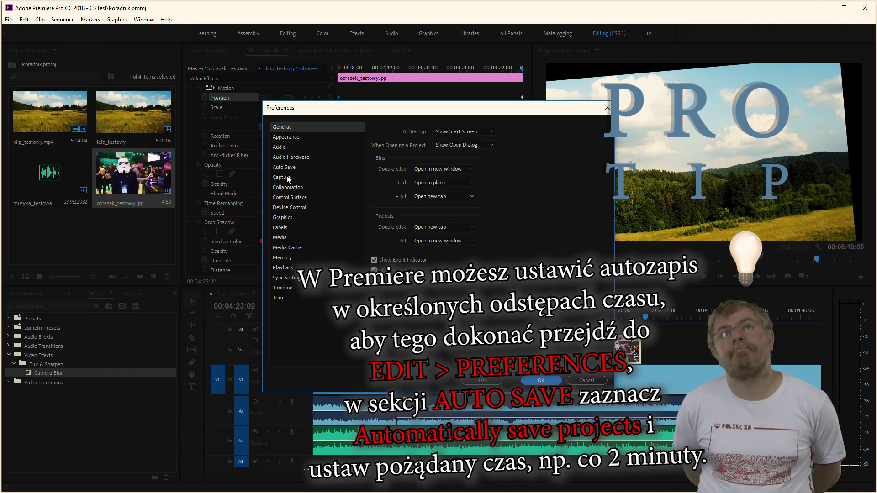
click(286, 168)
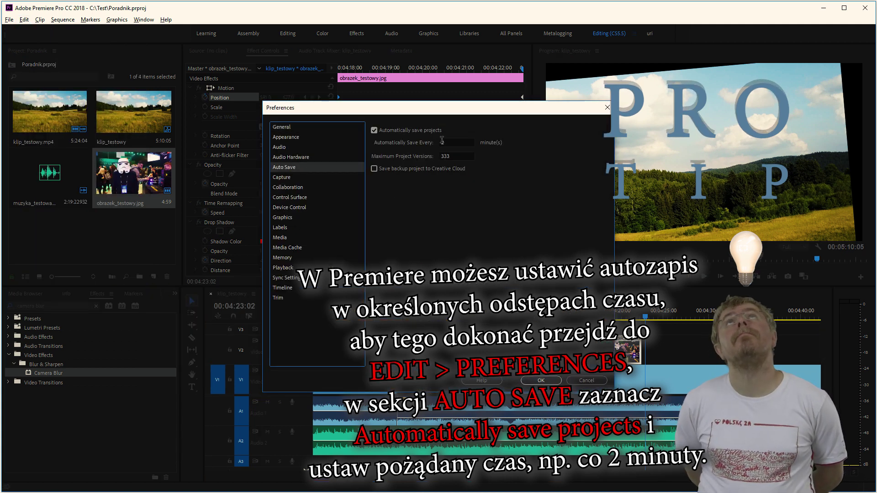